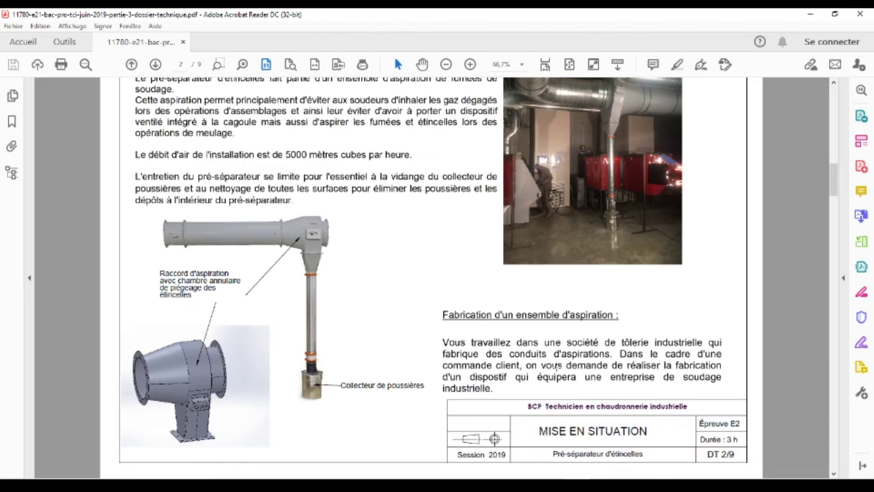
Go to page 6 of the technical dossier and examine the dimensioned views of the Plaque signalétique rep. 9
{"action": "scroll", "coordinate": [556, 367], "scroll_direction": "down", "scroll_amount": 3}
{"action": "scroll", "coordinate": [350, 378], "scroll_direction": "down", "scroll_amount": 1}
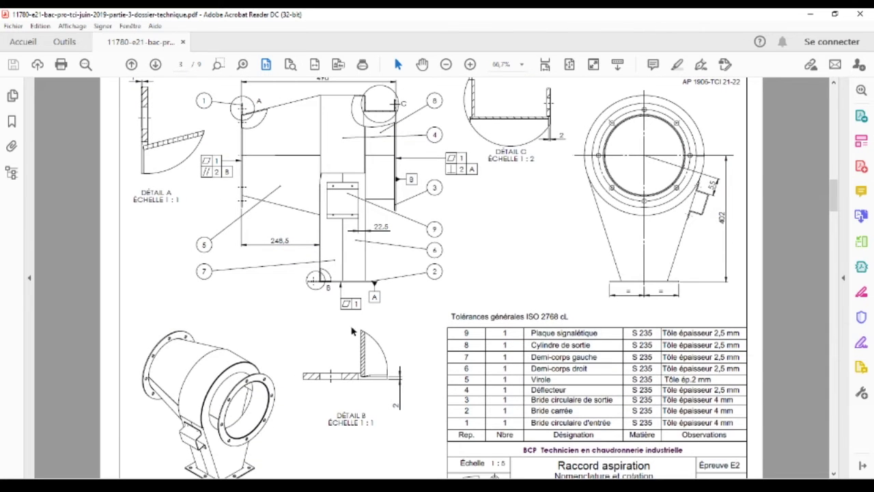
{"action": "scroll", "coordinate": [354, 320], "scroll_direction": "down", "scroll_amount": 1, "text": "ctrl"}
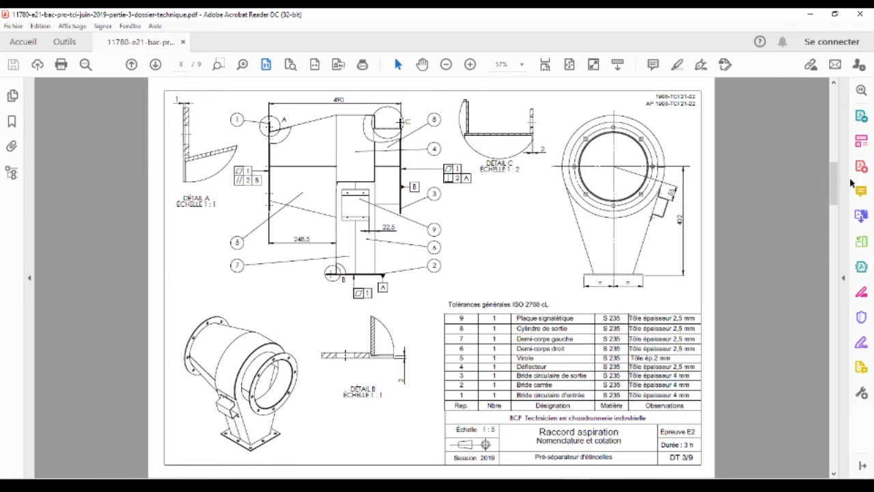
{"action": "left_click_drag", "start_coordinate": [834, 183], "coordinate": [837, 329]}
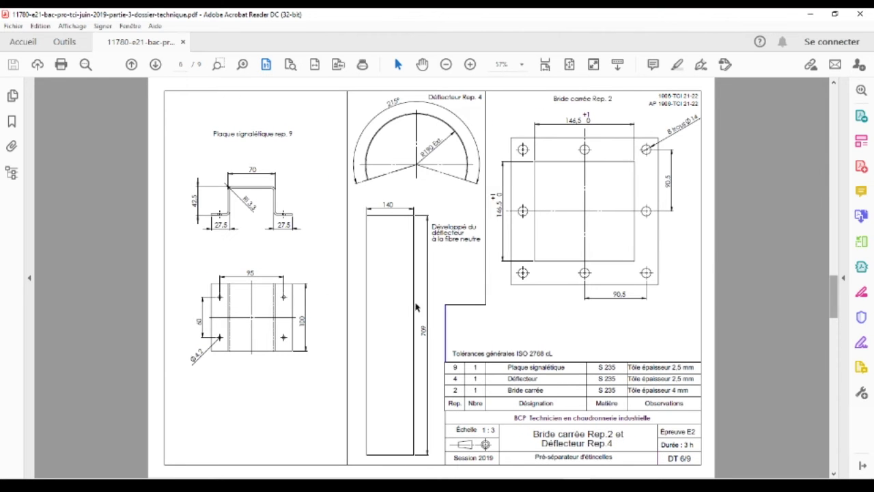
{"action": "scroll", "coordinate": [182, 288], "scroll_direction": "up", "scroll_amount": 2, "text": "ctrl"}
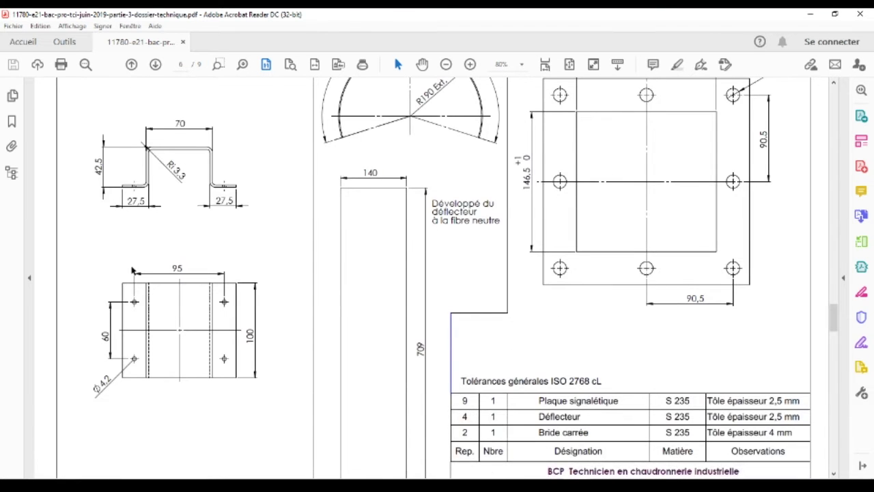
{"action": "scroll", "coordinate": [132, 271], "scroll_direction": "up", "scroll_amount": 1, "text": "ctrl"}
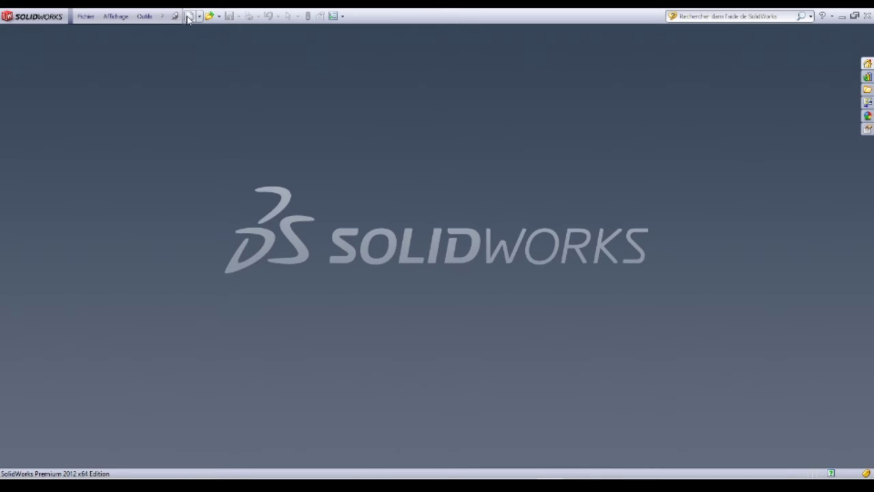
In SolidWorks, create a new part from the Pièce template and start a sketch on the front plane
{"action": "left_click", "coordinate": [189, 16]}
{"action": "left_click", "coordinate": [179, 57]}
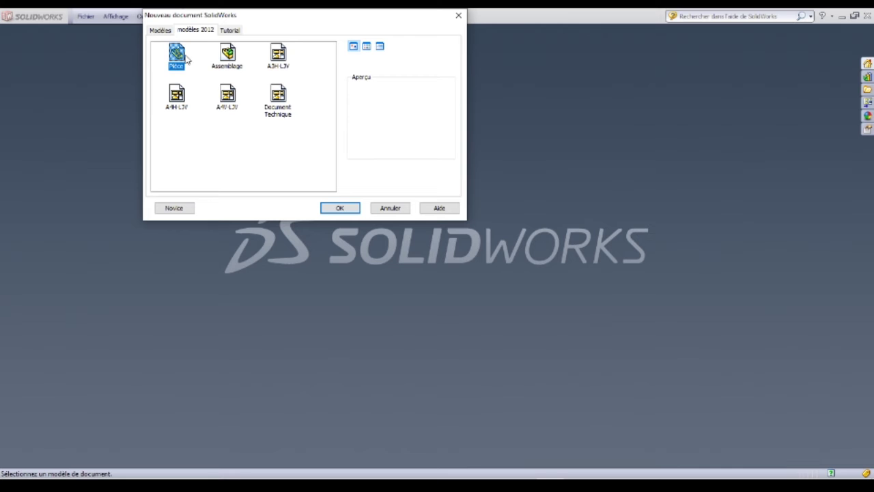
{"action": "left_click", "coordinate": [328, 208]}
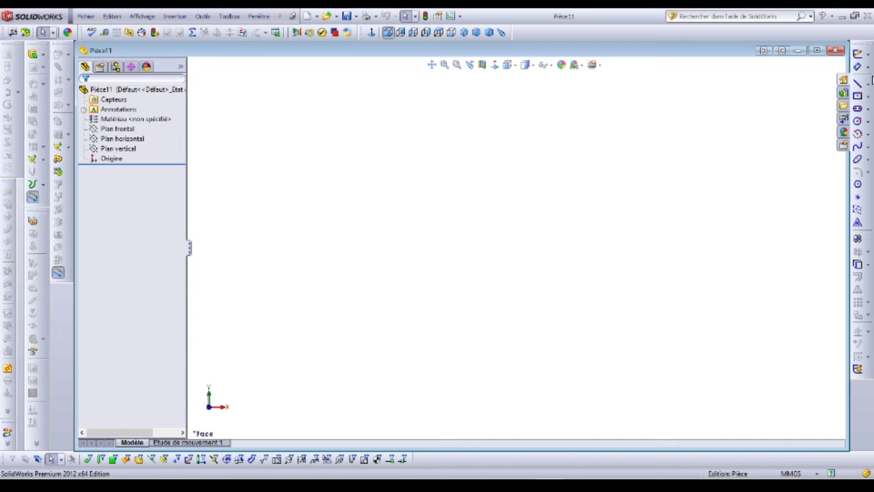
{"action": "left_click", "coordinate": [117, 128]}
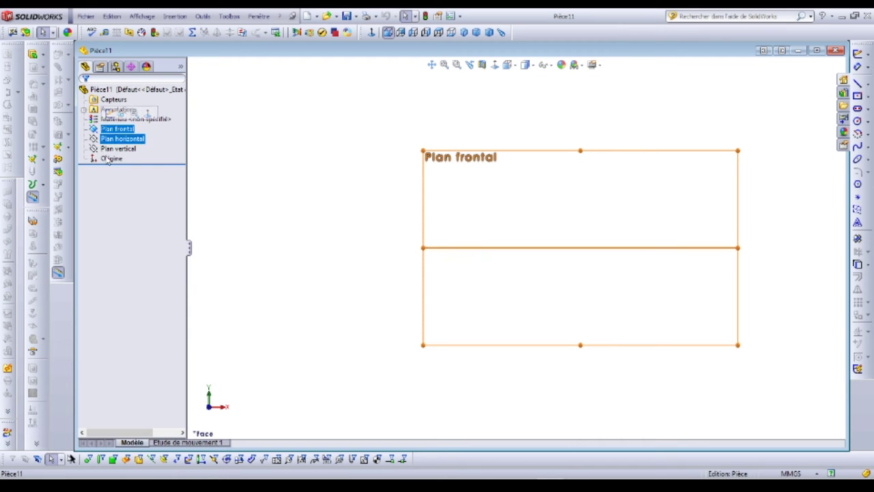
{"action": "left_click", "coordinate": [32, 222]}
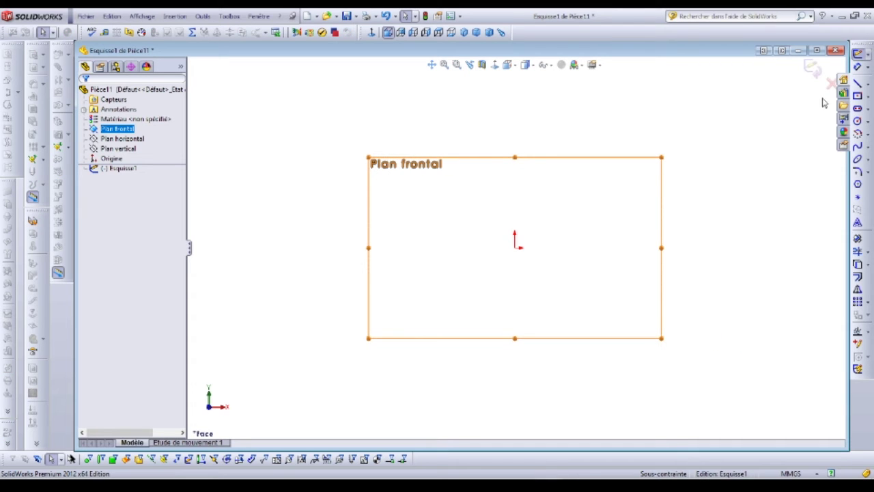
Sketch a vertical construction line about 139 mm long, centred on the origin
{"action": "left_click", "coordinate": [868, 86]}
{"action": "left_click", "coordinate": [826, 95]}
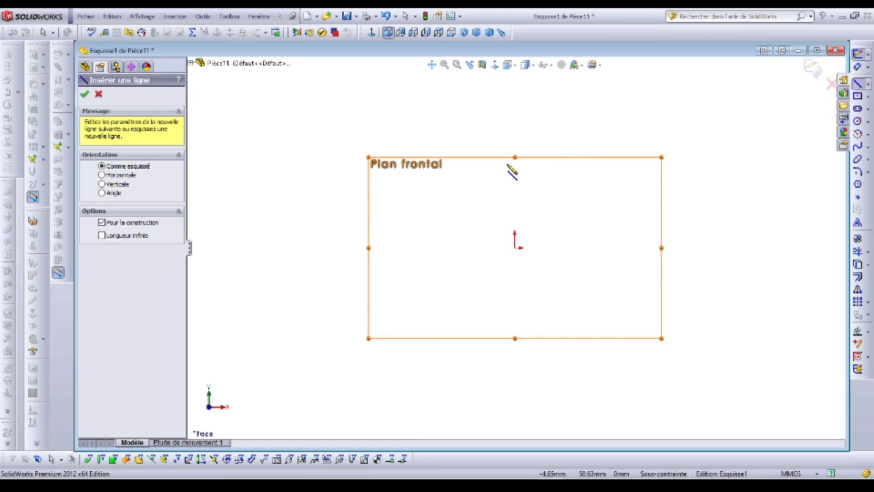
{"action": "left_click", "coordinate": [515, 133]}
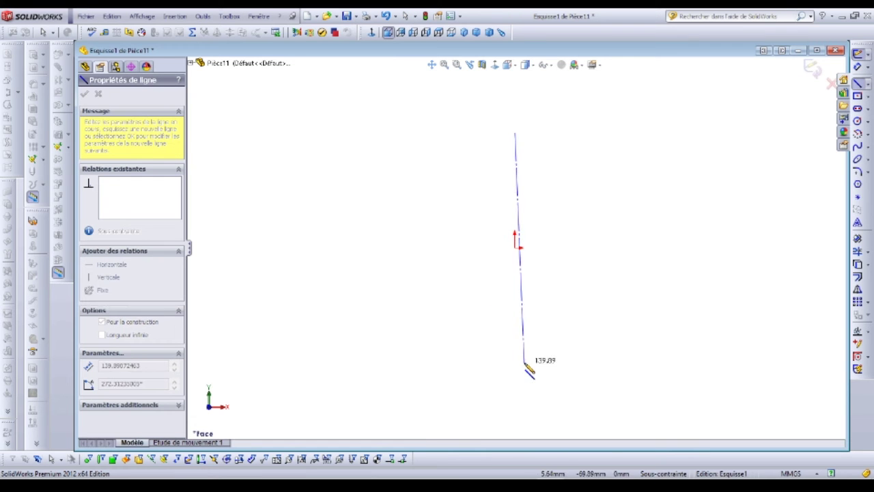
{"action": "left_click", "coordinate": [515, 363]}
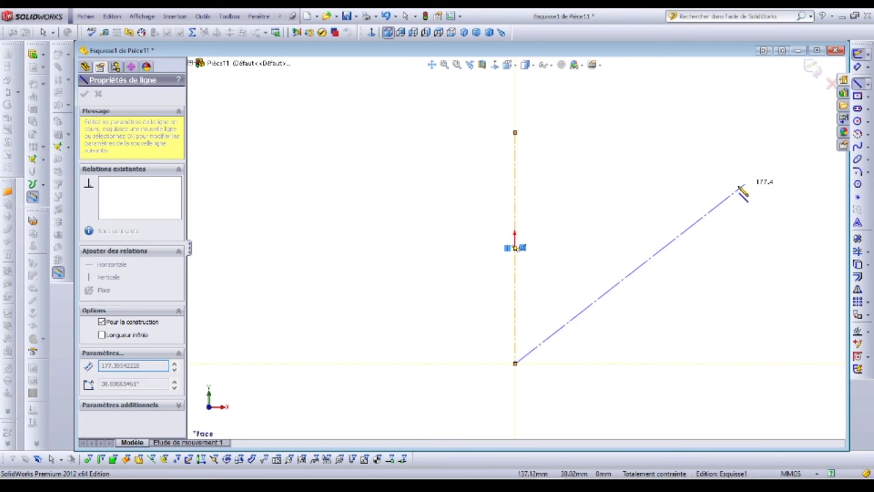
{"action": "key", "text": "Escape"}
Sketch a stepped half profile from the origin, about 45 mm across, 35 mm down and 27 mm outward, and mirror it about the construction line
{"action": "left_click", "coordinate": [857, 82]}
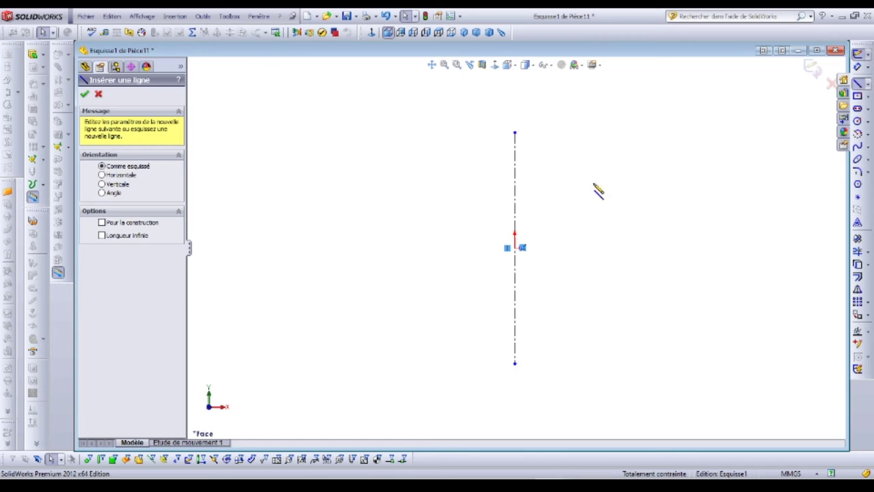
{"action": "left_click", "coordinate": [523, 249]}
{"action": "left_click", "coordinate": [590, 247]}
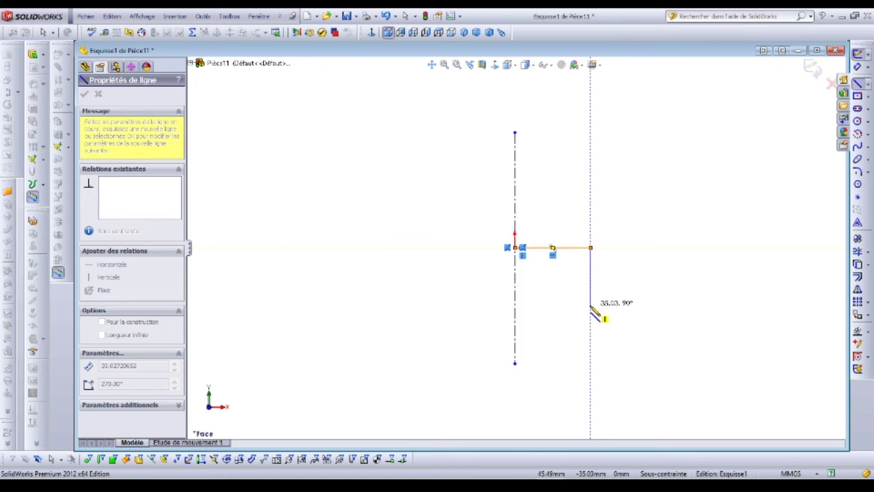
{"action": "left_click", "coordinate": [590, 305]}
{"action": "left_click", "coordinate": [635, 305]}
{"action": "key", "text": "Escape"}
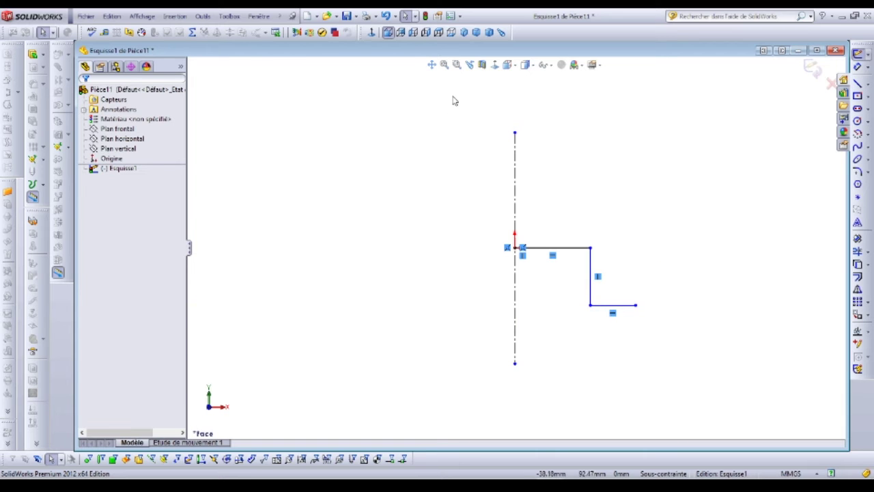
{"action": "left_click_drag", "start_coordinate": [451, 97], "coordinate": [662, 420]}
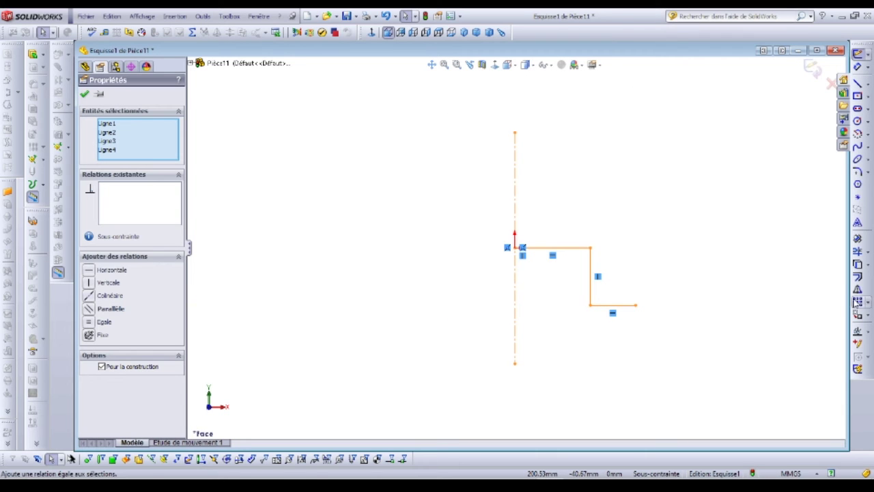
{"action": "left_click", "coordinate": [858, 290]}
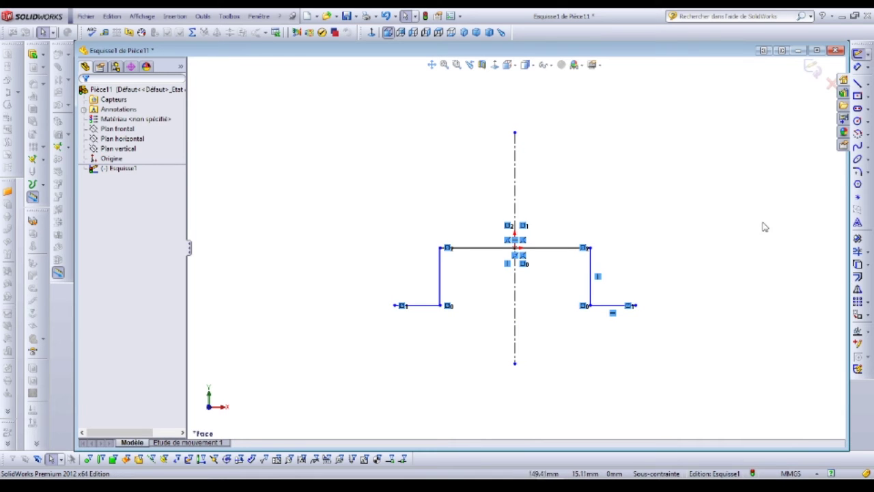
Consult the nameplate drawing in the PDF and dimension the profile's top line in the sketch at 65 mm
{"action": "left_click", "coordinate": [859, 67]}
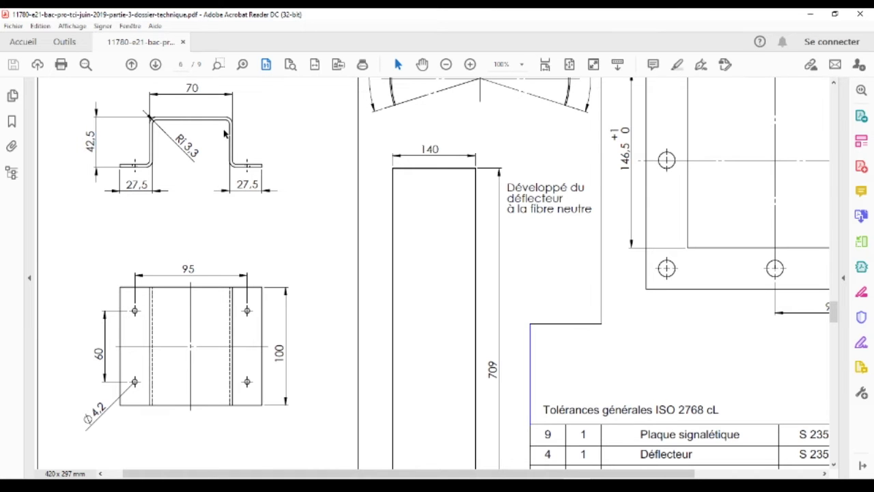
{"action": "scroll", "coordinate": [259, 338], "scroll_direction": "down", "scroll_amount": 1}
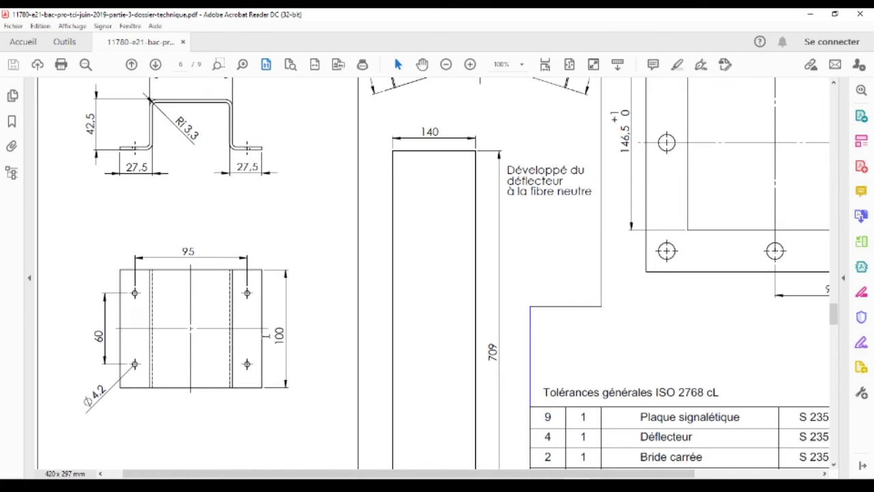
{"action": "mouse_move", "coordinate": [563, 473]}
{"action": "left_mouse_down"}
{"action": "mouse_move", "coordinate": [688, 465]}
{"action": "mouse_move", "coordinate": [546, 470]}
{"action": "left_mouse_up"}
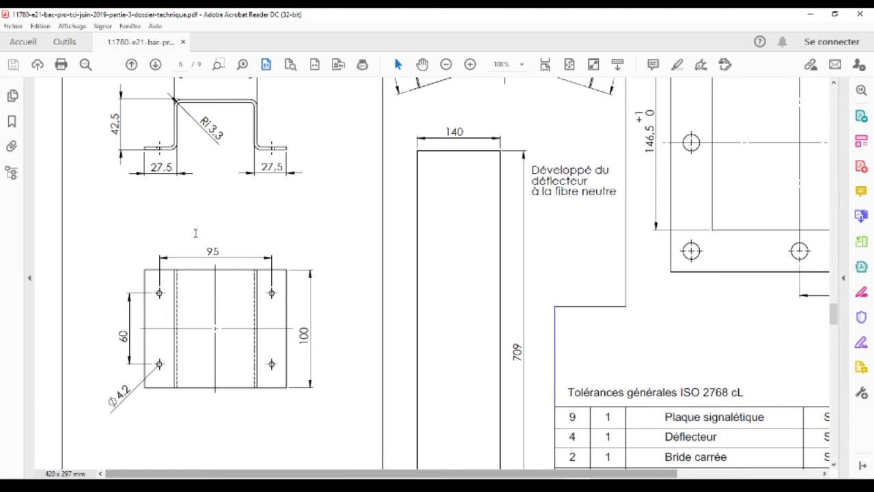
{"action": "scroll", "coordinate": [196, 174], "scroll_direction": "up", "scroll_amount": 2}
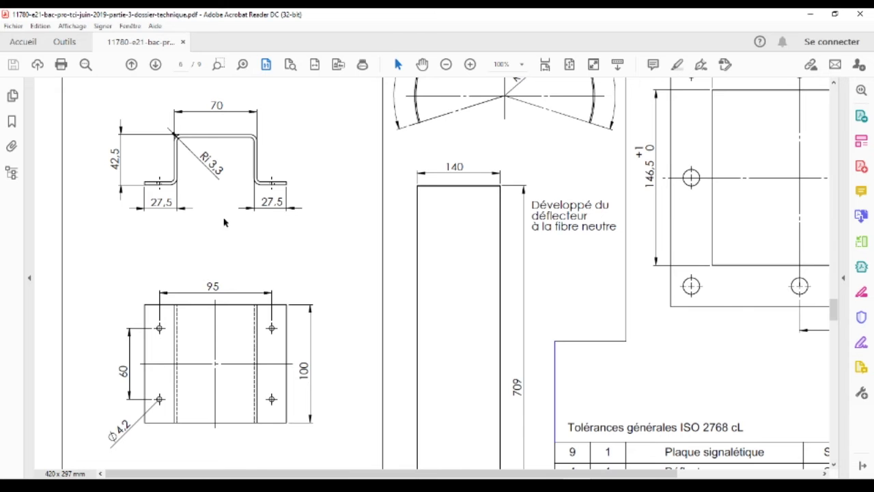
{"action": "key", "text": "alt+Tab"}
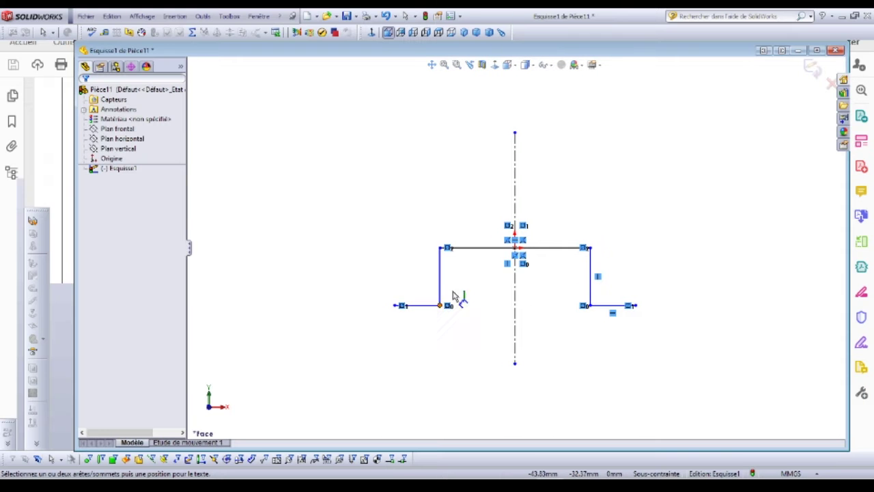
{"action": "left_click", "coordinate": [470, 248]}
{"action": "left_click", "coordinate": [506, 408]}
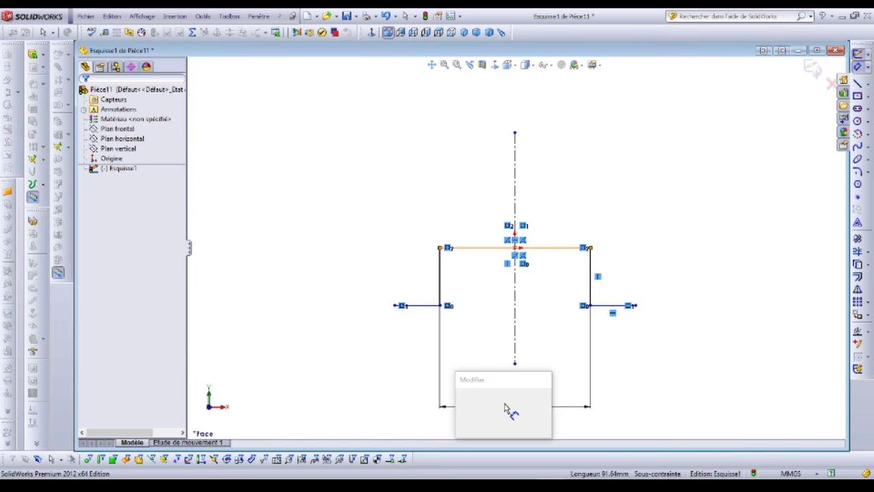
{"action": "type", "text": "5"}
{"action": "key", "text": "Return"}
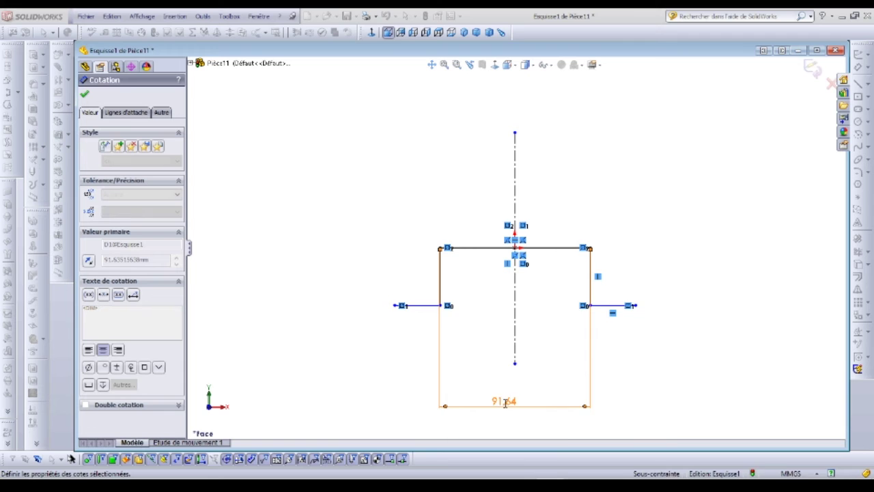
Check the flange width in the PDF drawing and dimension the profile's left flange line at 27.5 mm
{"action": "key", "text": "alt+Tab"}
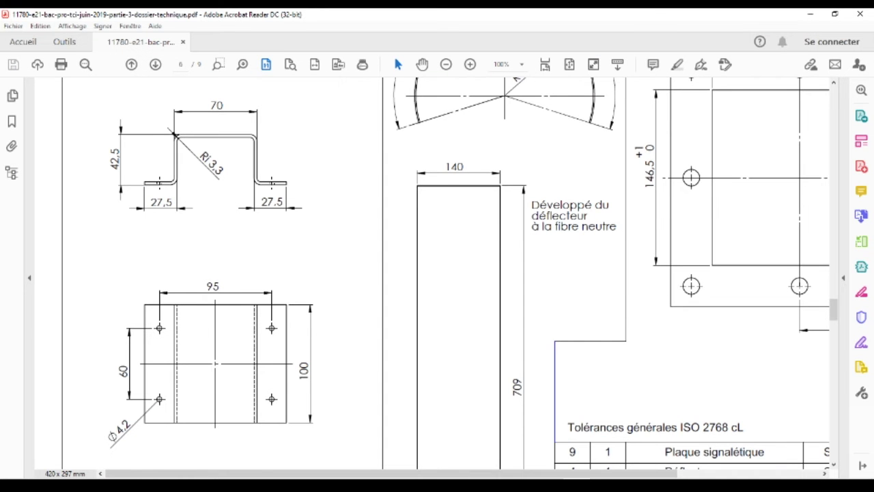
{"action": "key", "text": "alt+Tab"}
{"action": "left_click", "coordinate": [440, 305]}
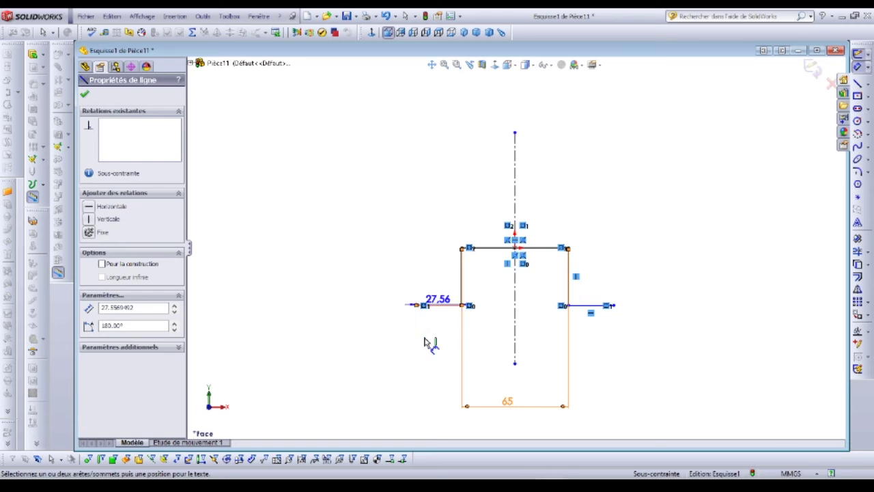
{"action": "left_click", "coordinate": [437, 359]}
{"action": "type", "text": "2"}
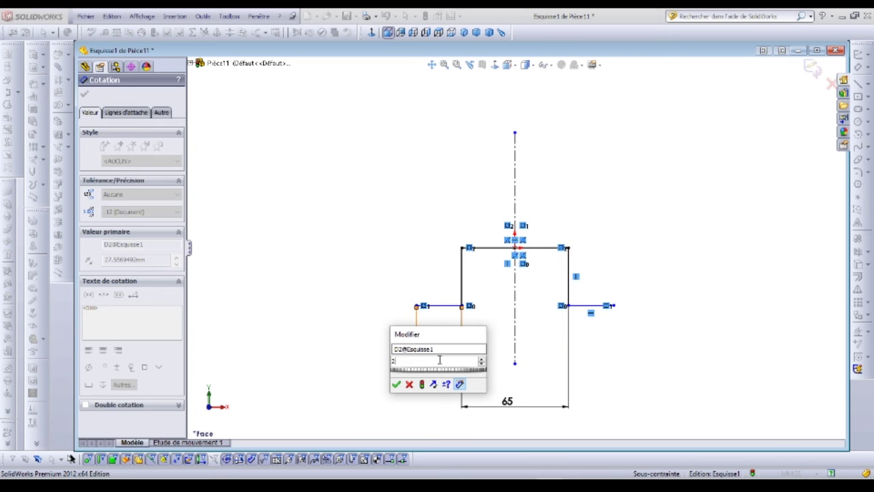
{"action": "type", "text": "7.5"}
{"action": "key", "text": "Return"}
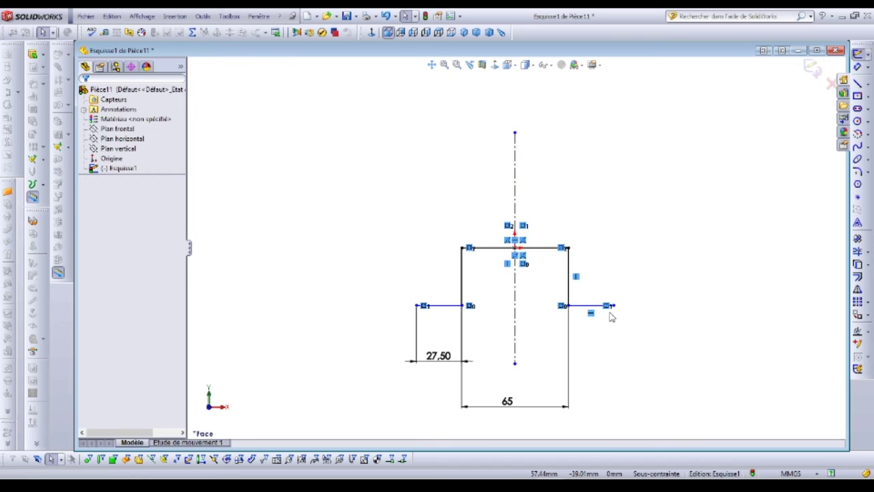
{"action": "key", "text": "Escape"}
Shift the lower flange lines downward freehand to about 42 mm below the top line, testing the profile's remaining freedom
{"action": "left_click", "coordinate": [612, 306]}
{"action": "mouse_move", "coordinate": [639, 311]}
{"action": "left_mouse_down"}
{"action": "mouse_move", "coordinate": [733, 306]}
{"action": "mouse_move", "coordinate": [641, 316]}
{"action": "left_mouse_up"}
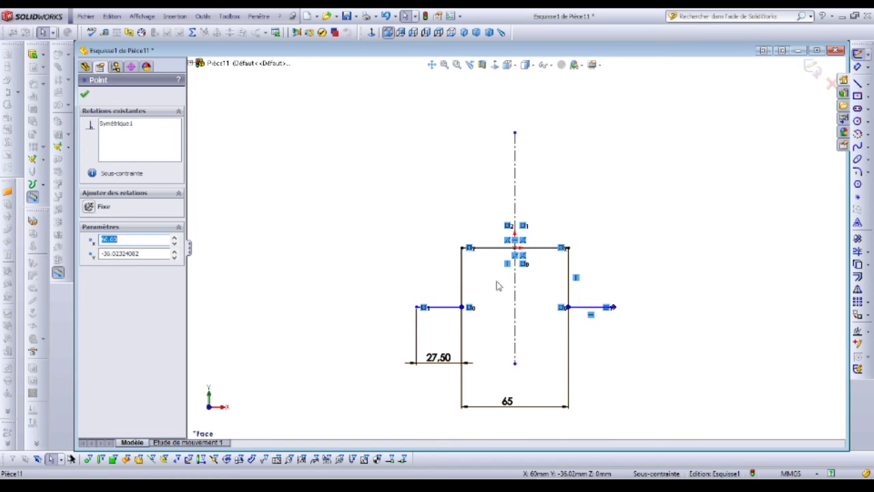
{"action": "left_click", "coordinate": [483, 236]}
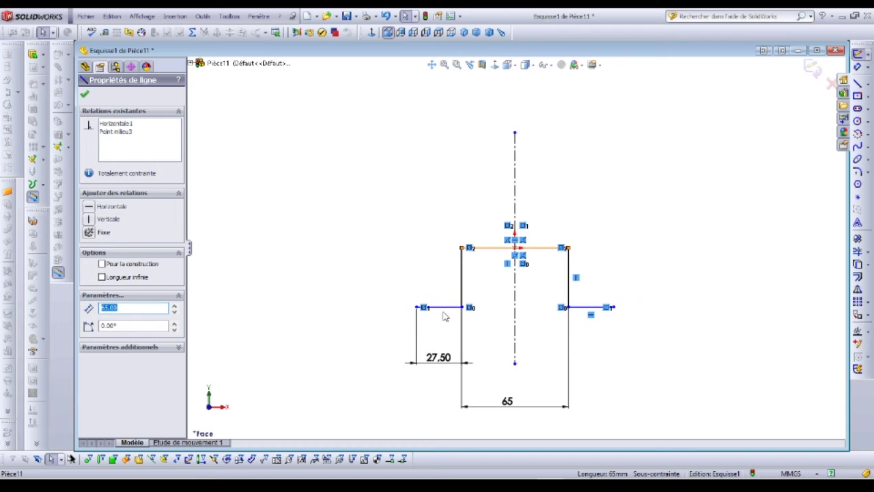
{"action": "left_click_drag", "start_coordinate": [443, 307], "coordinate": [444, 317]}
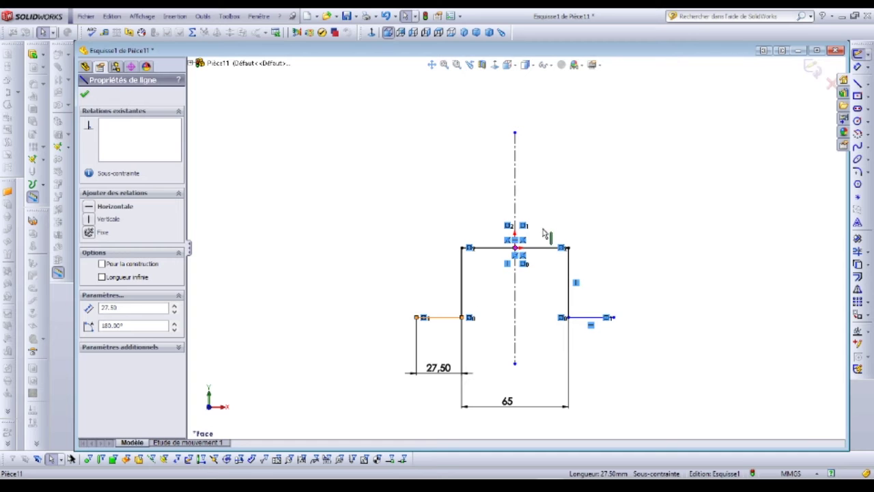
Dimension the profile's right vertical line at 40 mm
{"action": "left_click", "coordinate": [572, 280]}
{"action": "left_click", "coordinate": [702, 280]}
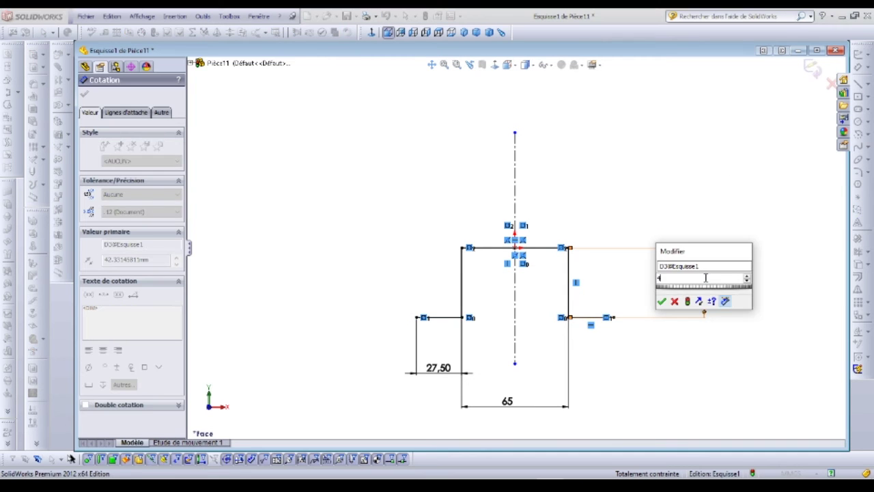
{"action": "key", "text": "Return"}
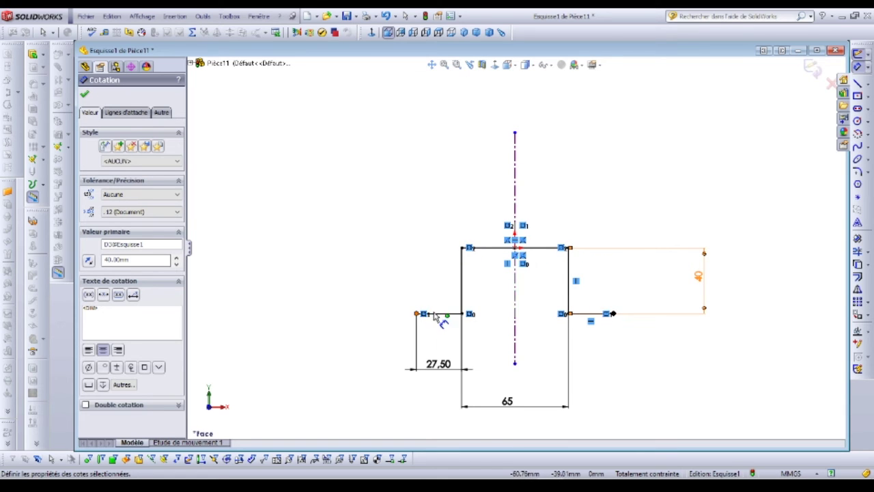
Finish the profile sketch, open the base flange settings and set the bend radius to 2.5 mm after consulting the PDF drawing
{"action": "left_click", "coordinate": [812, 67]}
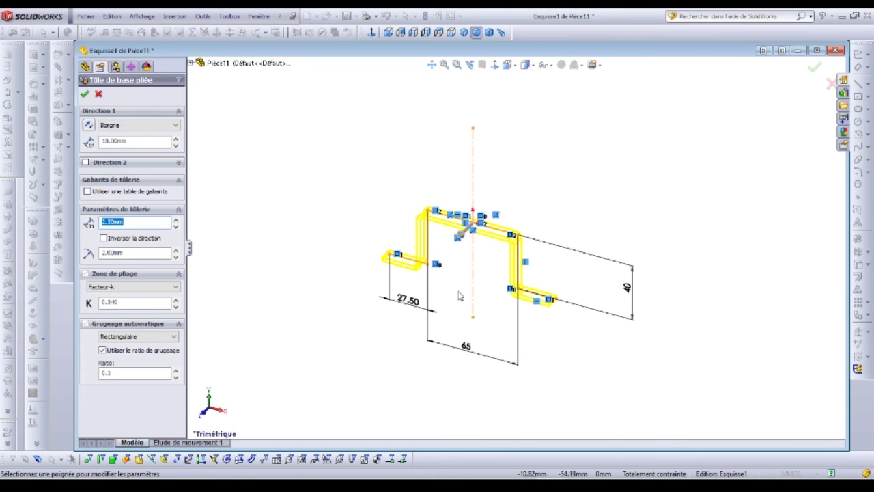
{"action": "scroll", "coordinate": [478, 273], "scroll_direction": "down", "scroll_amount": 5}
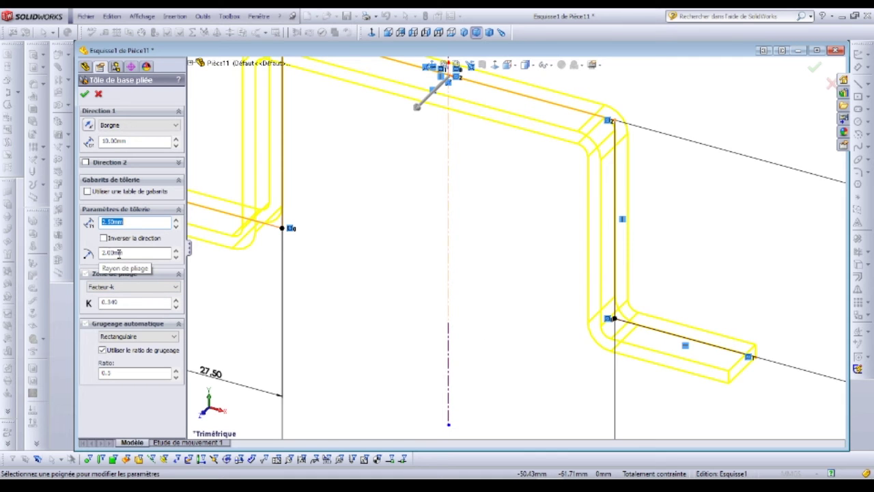
{"action": "left_click_drag", "start_coordinate": [131, 253], "coordinate": [110, 256]}
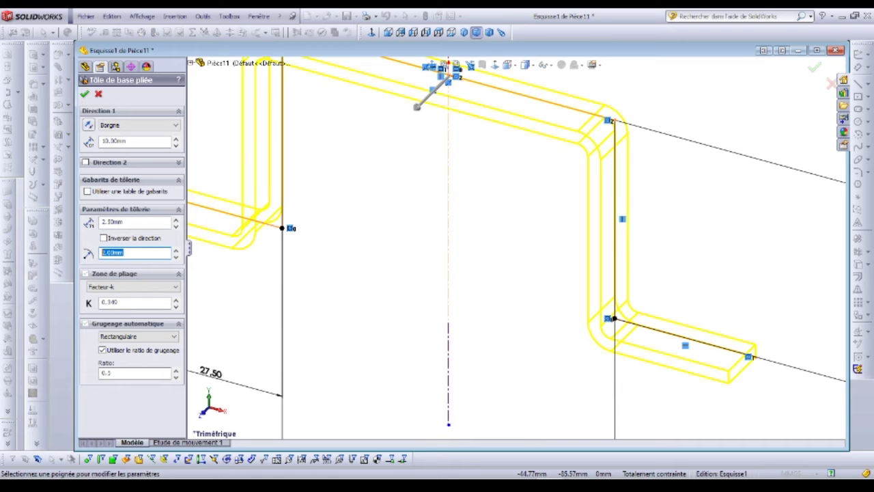
{"action": "key", "text": "alt+Tab"}
{"action": "key", "text": "alt+Tab"}
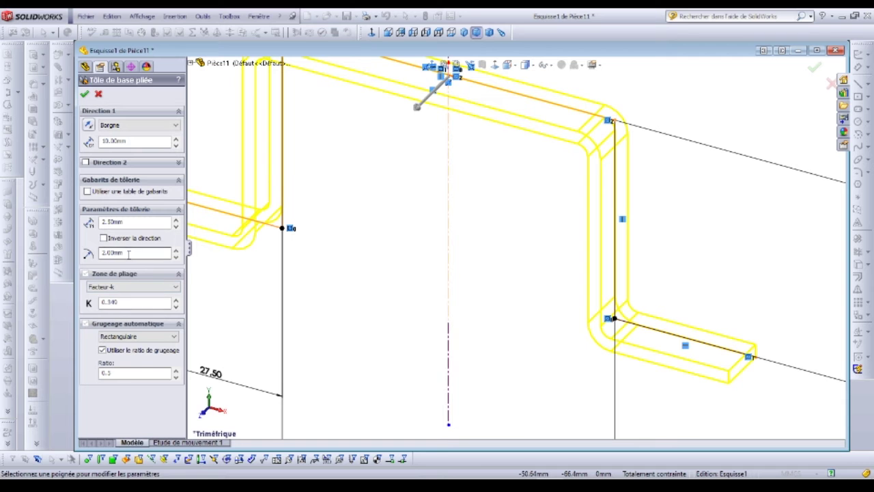
{"action": "double_click", "coordinate": [113, 253]}
{"action": "type", "text": "2.5"}
{"action": "key", "text": "Return"}
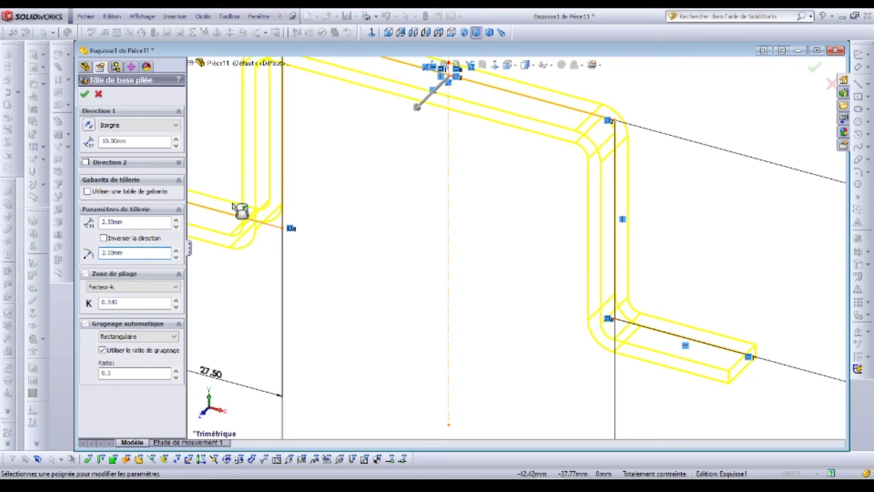
{"action": "scroll", "coordinate": [457, 231], "scroll_direction": "up", "scroll_amount": 3}
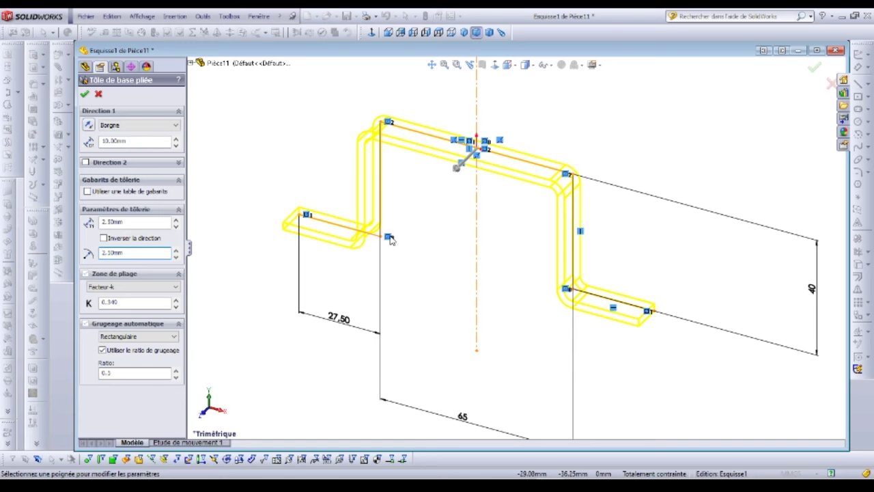
Check the plate length in the PDF drawing and create the base flange with a blind depth of 100 mm
{"action": "key", "text": "alt+Tab"}
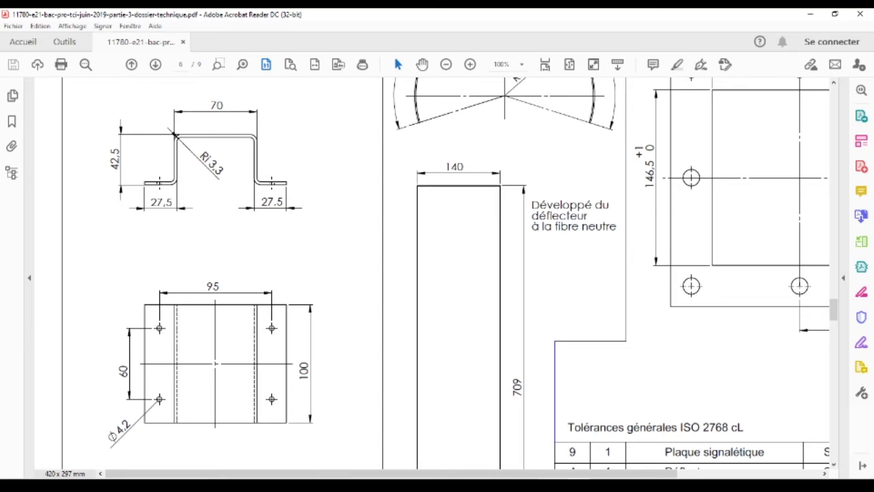
{"action": "key", "text": "alt+Tab"}
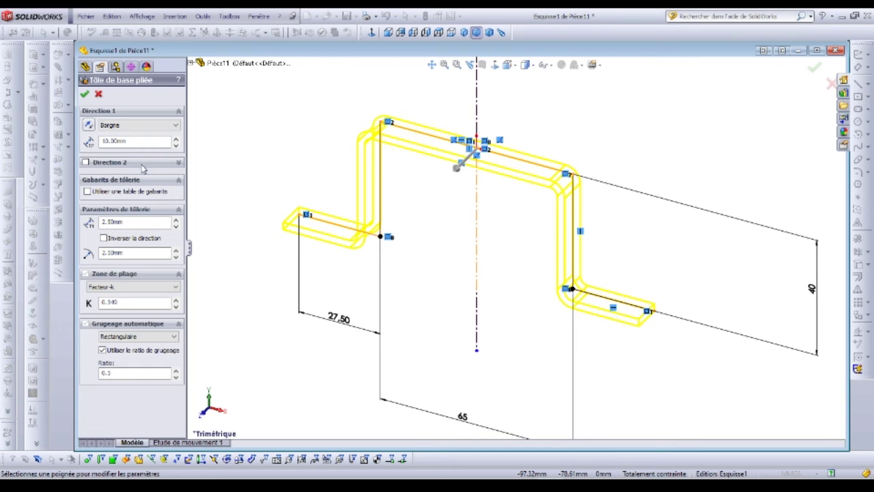
{"action": "double_click", "coordinate": [119, 141]}
{"action": "type", "text": "100"}
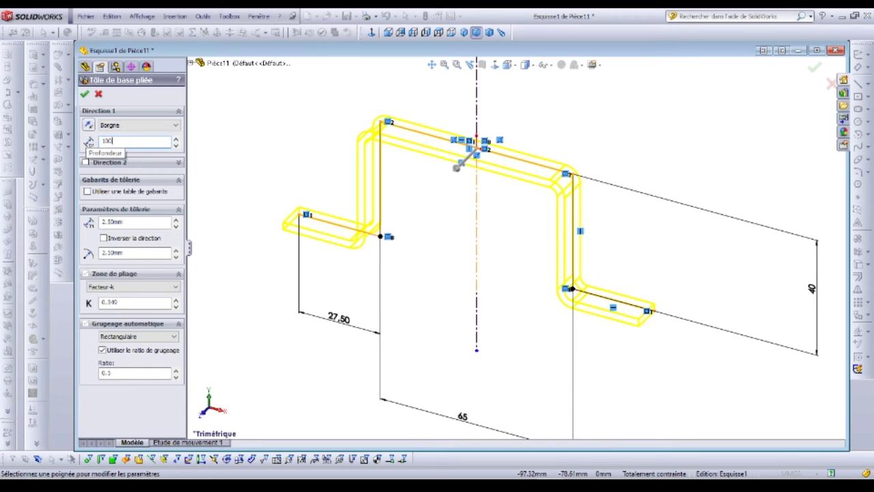
{"action": "key", "text": "Return"}
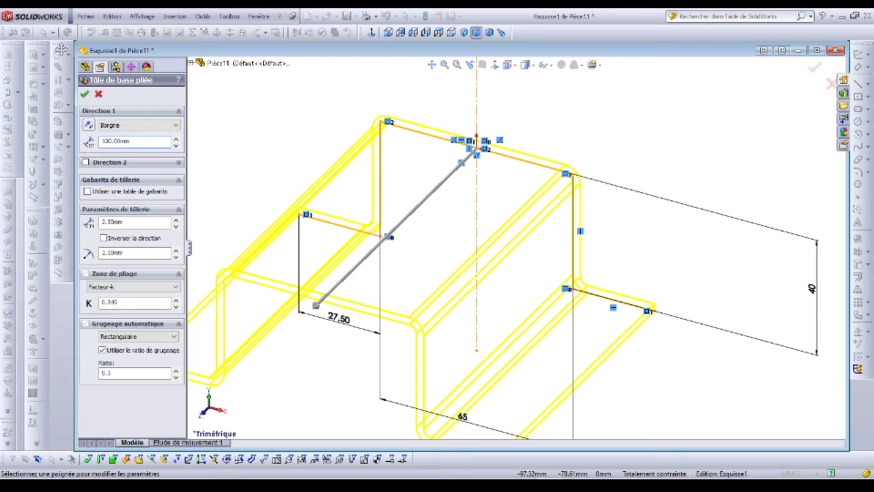
{"action": "left_click", "coordinate": [84, 94]}
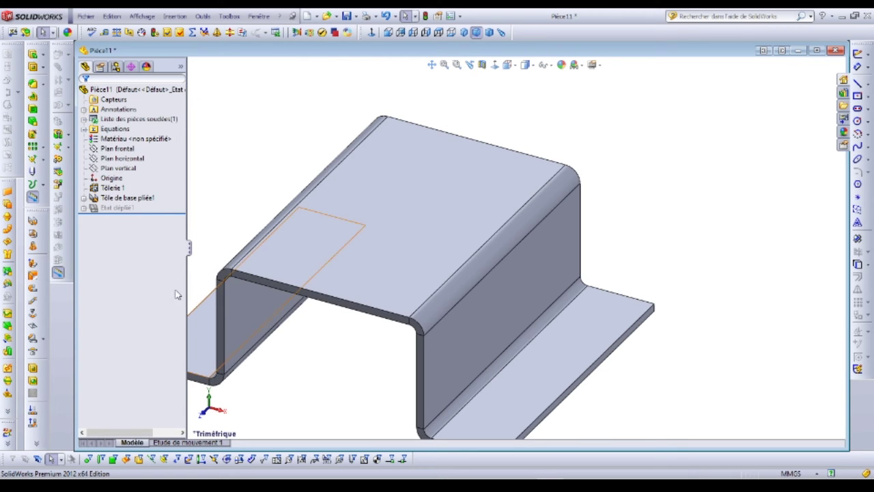
Reopen the base flange and examine, face-on, which side of the sketched profile the sheet thickness lies on
{"action": "left_click", "coordinate": [103, 209]}
{"action": "left_click", "coordinate": [83, 197]}
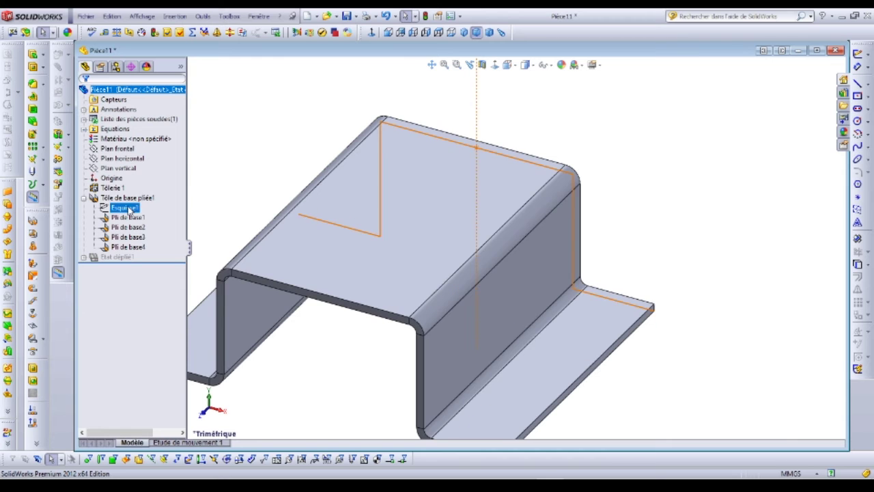
{"action": "right_click", "coordinate": [114, 197]}
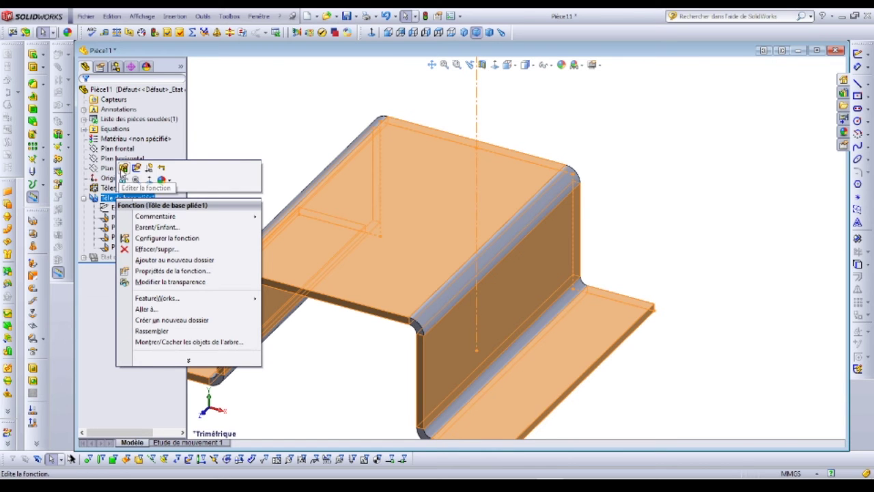
{"action": "left_click", "coordinate": [125, 171]}
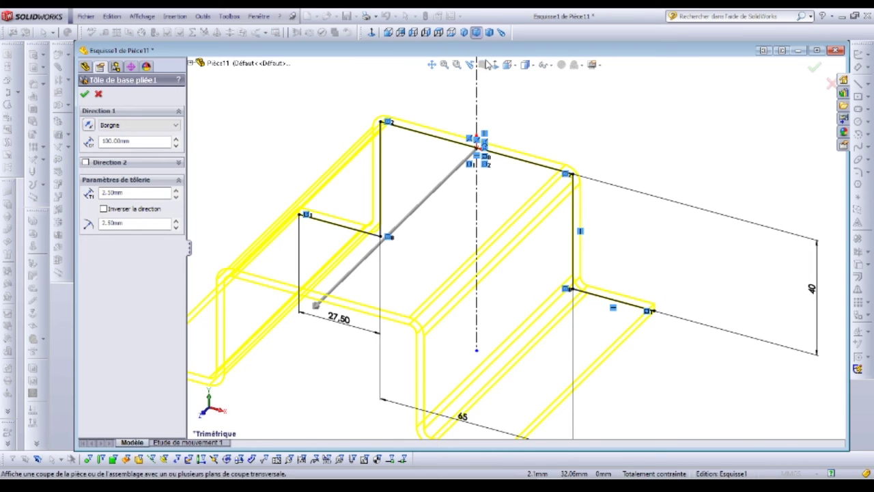
{"action": "left_click", "coordinate": [494, 65]}
{"action": "scroll", "coordinate": [403, 298], "scroll_direction": "down", "scroll_amount": 4}
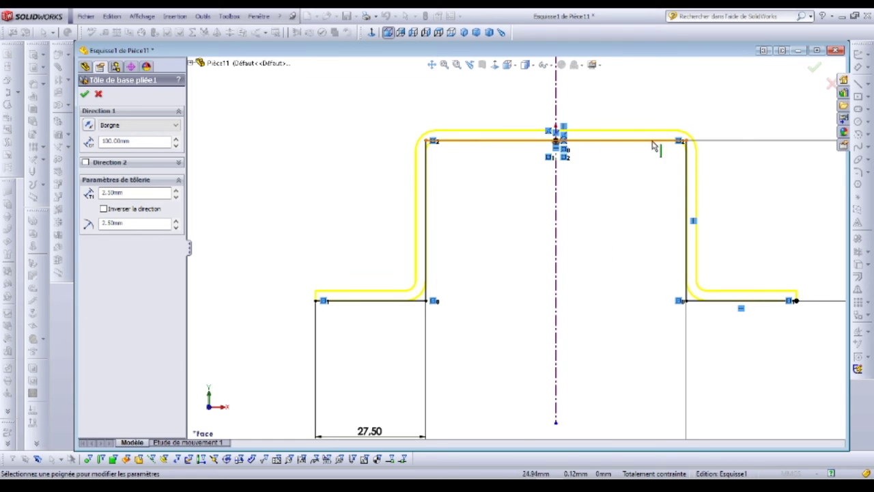
{"action": "key", "text": "z"}
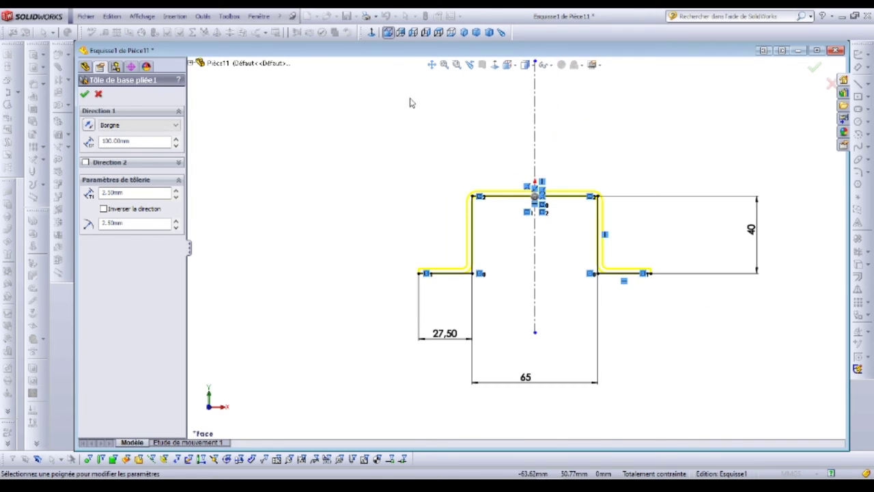
{"action": "key", "text": "Return"}
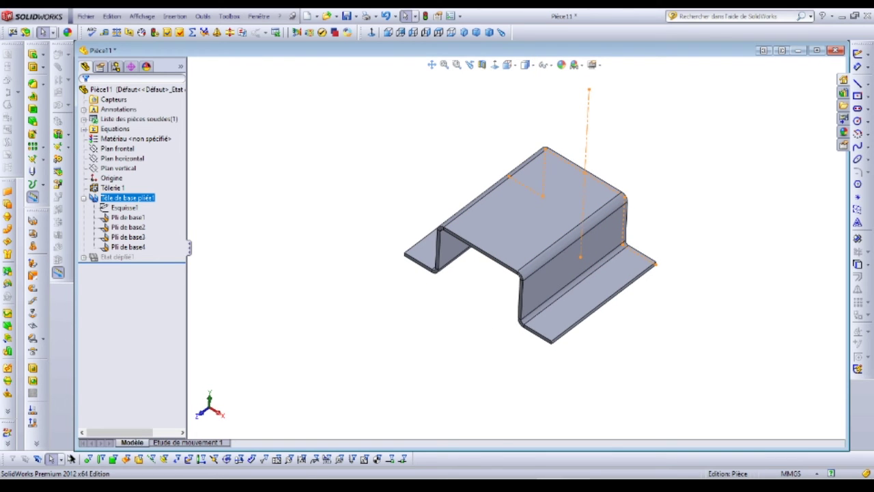
Consult the hole layout in the PDF and sketch a circle of about 5.1 mm radius on the right flange's upper face
{"action": "key", "text": "alt+Tab"}
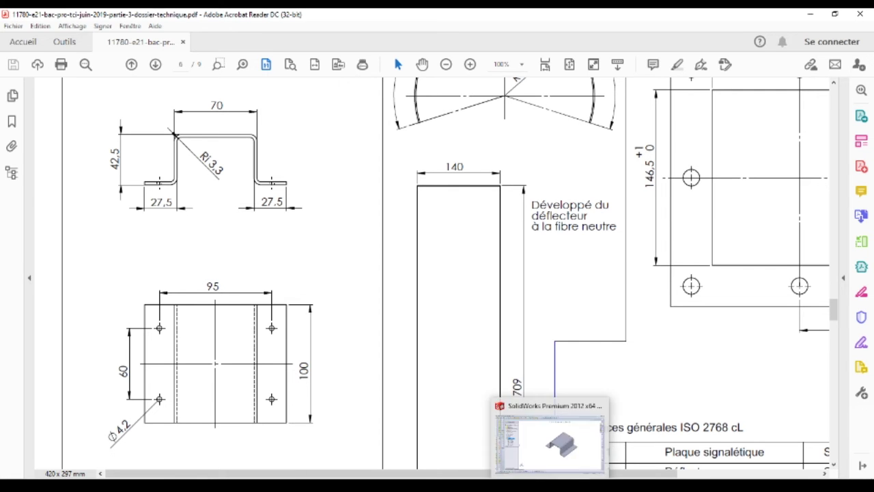
{"action": "key", "text": "alt+Tab"}
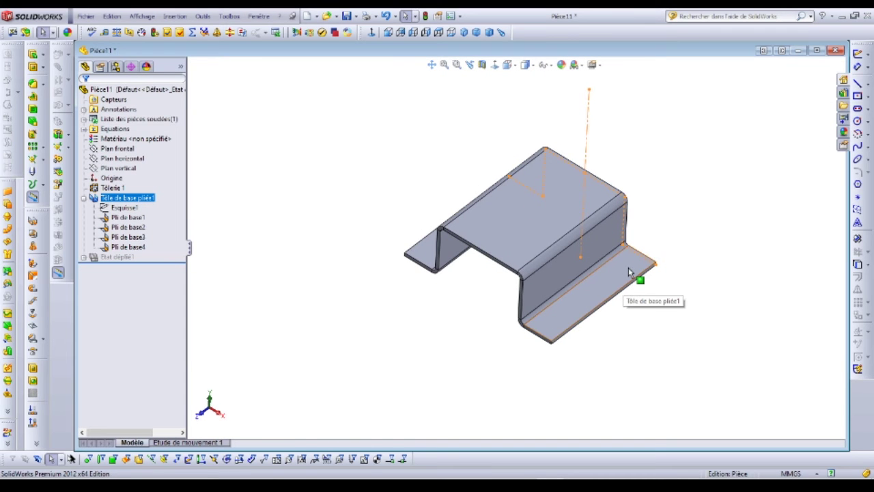
{"action": "left_click", "coordinate": [628, 280]}
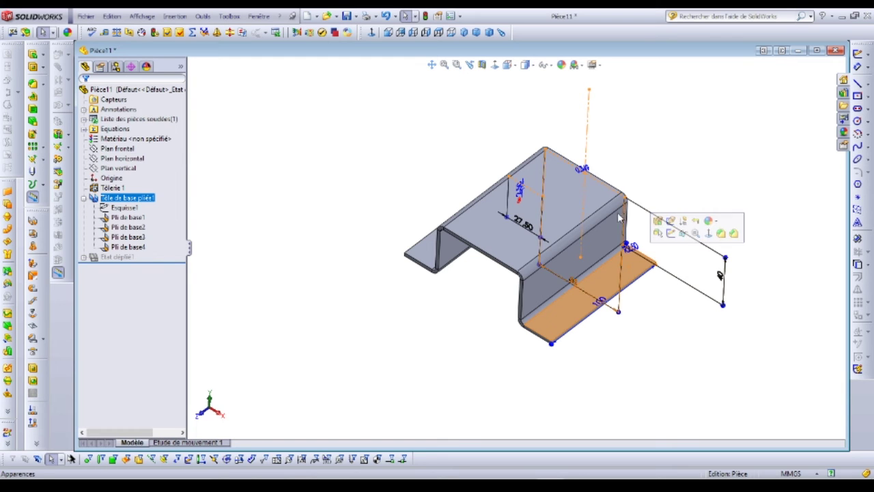
{"action": "left_click", "coordinate": [671, 233]}
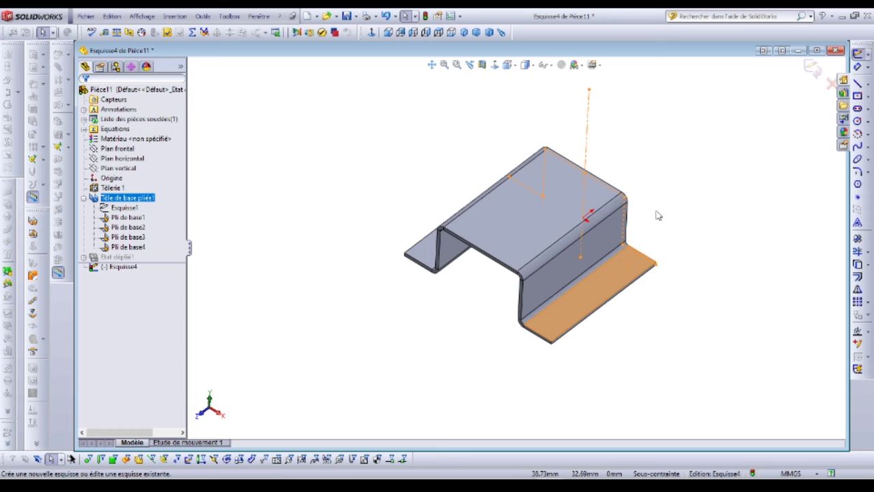
{"action": "left_click", "coordinate": [496, 66]}
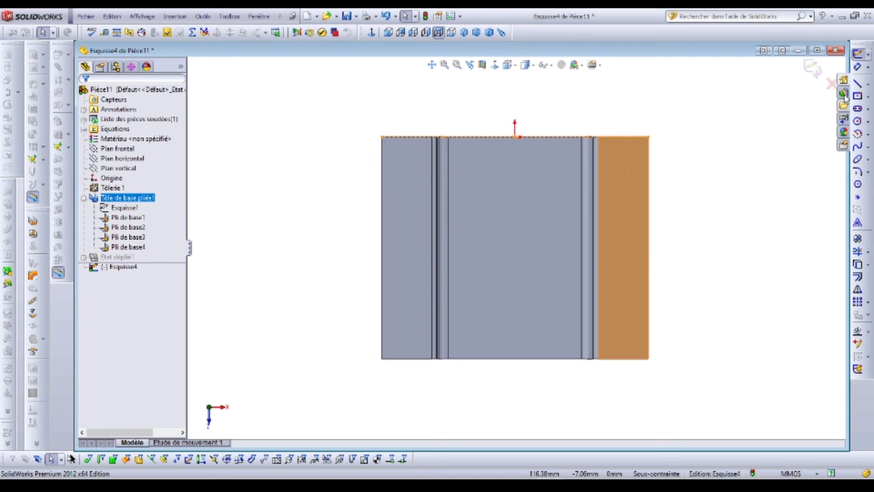
{"action": "left_click", "coordinate": [856, 121]}
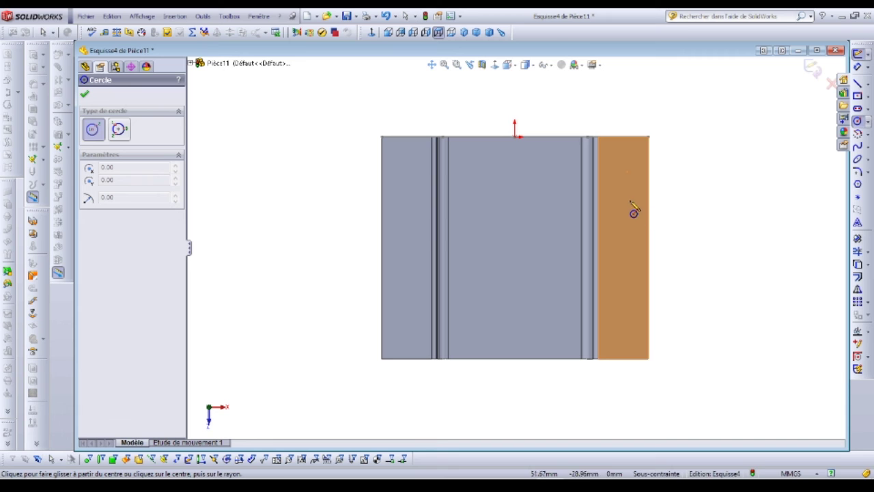
{"action": "left_click", "coordinate": [620, 190]}
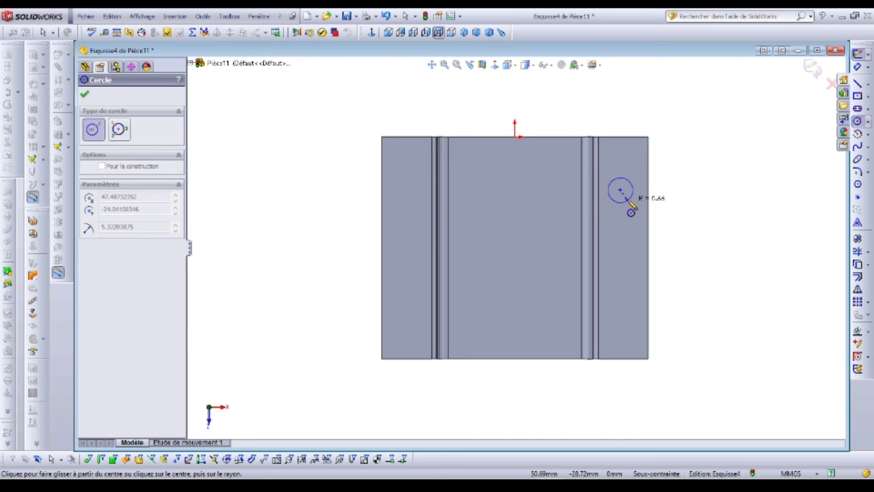
{"action": "left_click", "coordinate": [629, 199]}
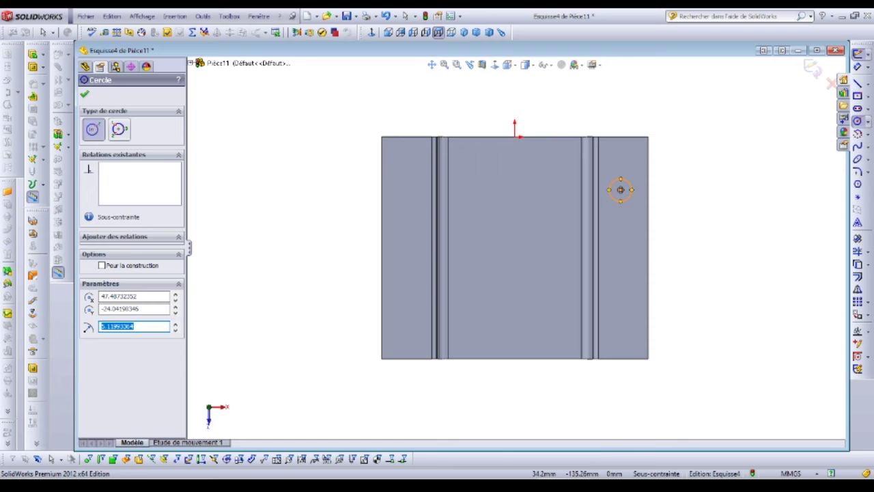
Recheck the PDF drawing, exit the circle sketch and change the base flange's end condition to mid-plane (Plan milieu)
{"action": "mouse_move", "coordinate": [577, 486]}
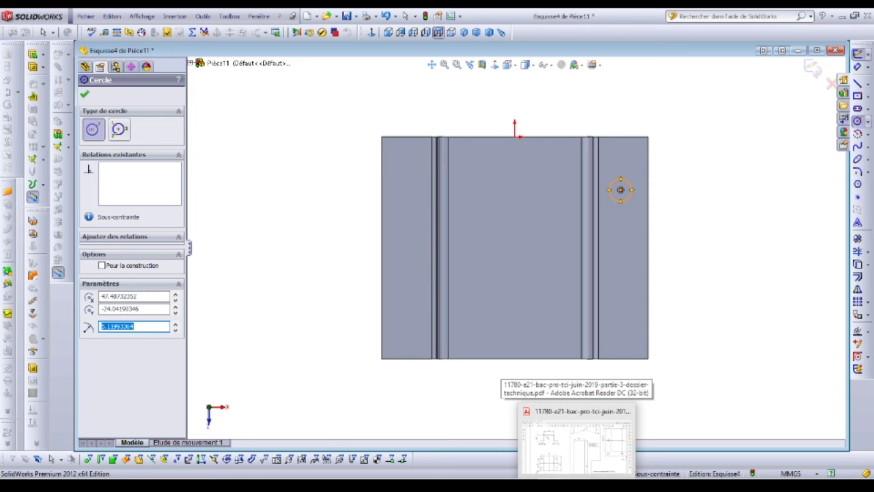
{"action": "left_click", "coordinate": [577, 444]}
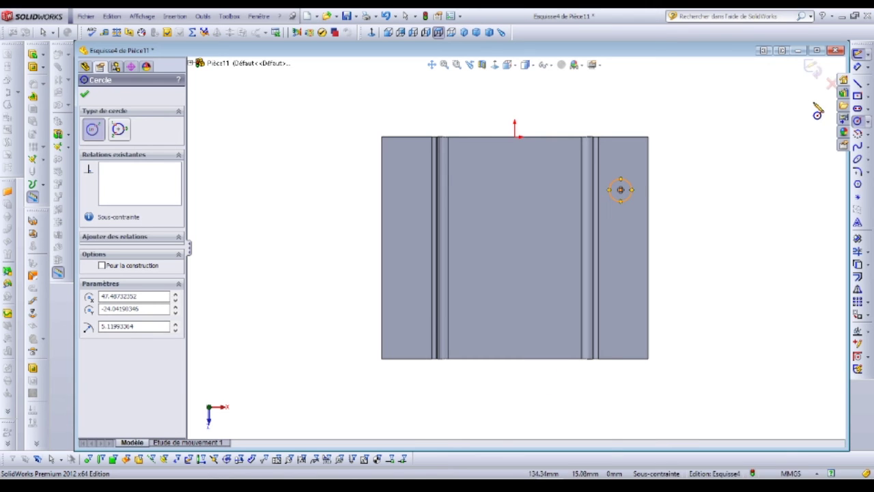
{"action": "left_click", "coordinate": [812, 67]}
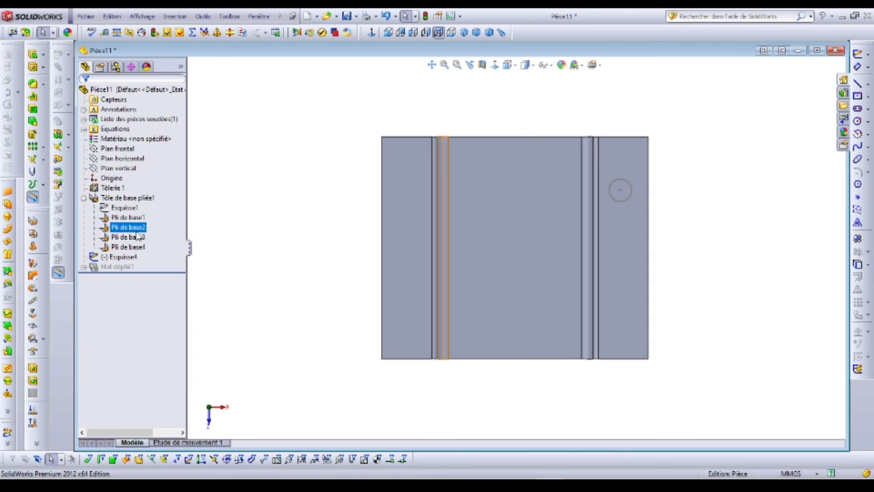
{"action": "left_click", "coordinate": [118, 198]}
{"action": "right_click", "coordinate": [118, 199]}
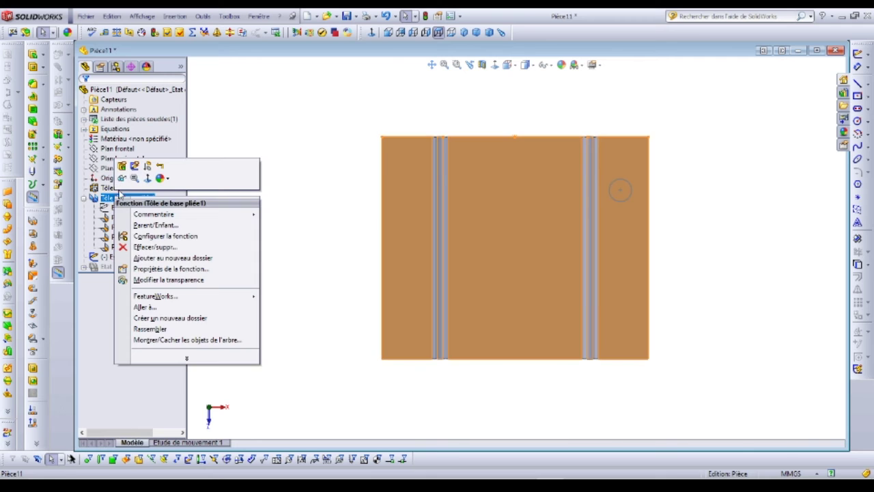
{"action": "left_click", "coordinate": [119, 169]}
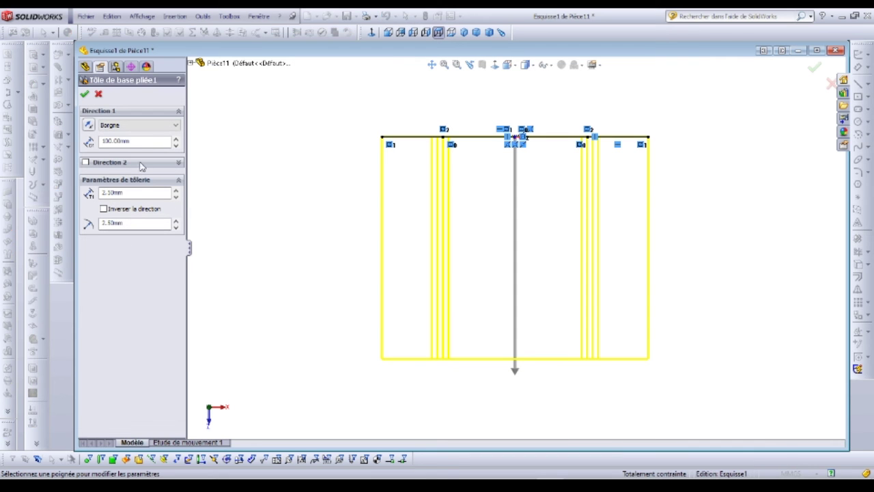
{"action": "left_click", "coordinate": [120, 125]}
{"action": "left_click", "coordinate": [120, 164]}
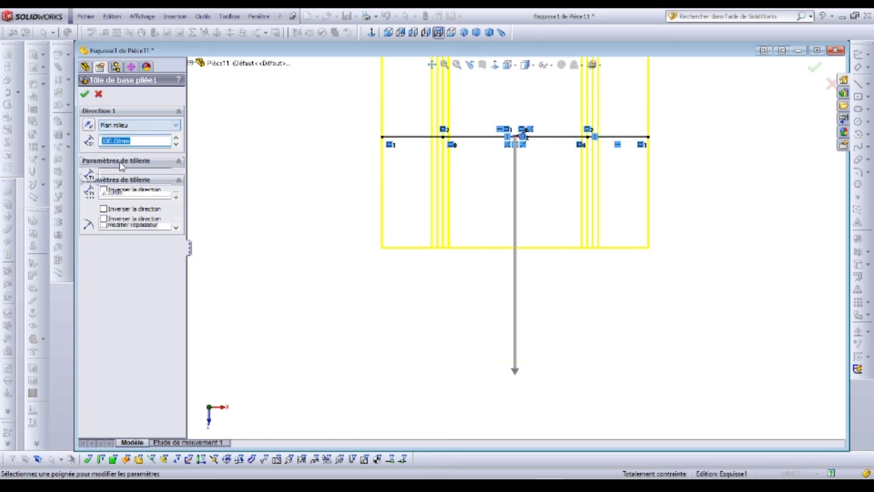
{"action": "scroll", "coordinate": [473, 129], "scroll_direction": "up", "scroll_amount": 5}
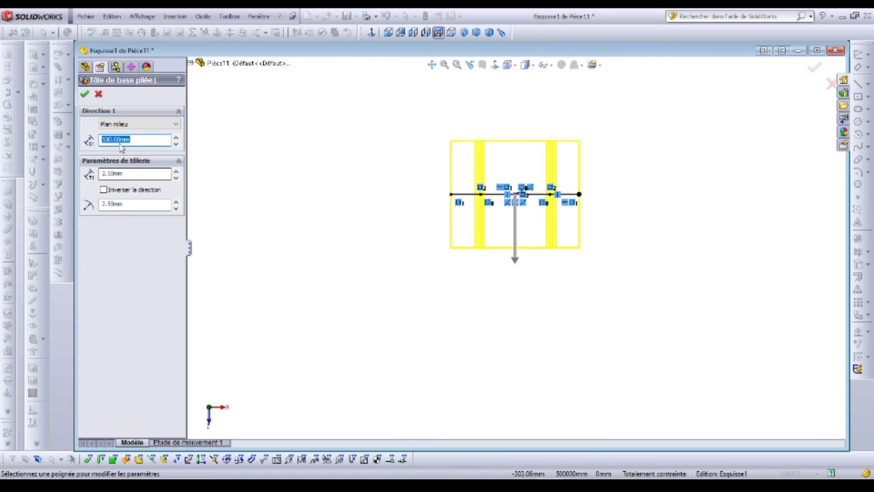
{"action": "left_click", "coordinate": [84, 93]}
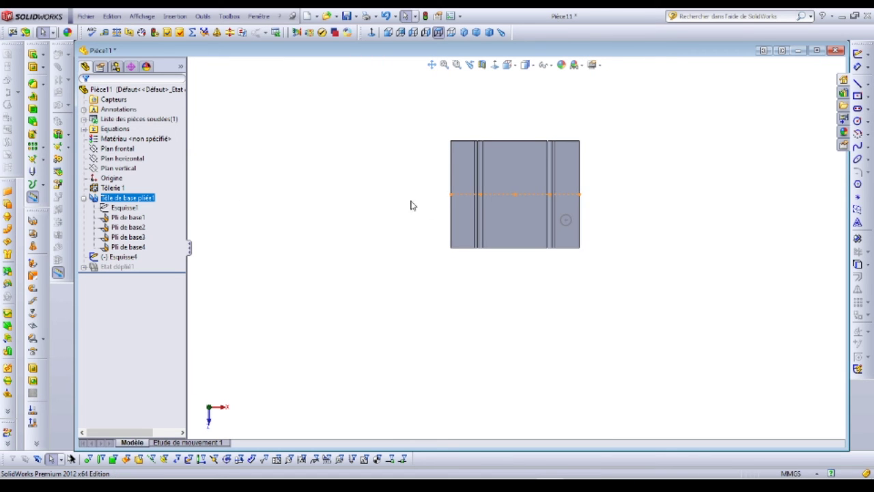
Reopen the circle sketch on the flange and draw a horizontal construction line through the origin, extending past both plate edges
{"action": "scroll", "coordinate": [577, 211], "scroll_direction": "down", "scroll_amount": 4}
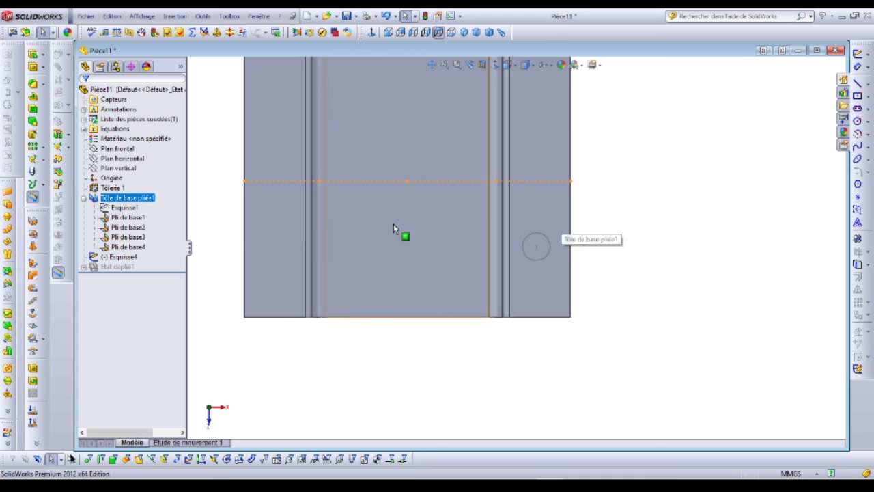
{"action": "right_click", "coordinate": [123, 262]}
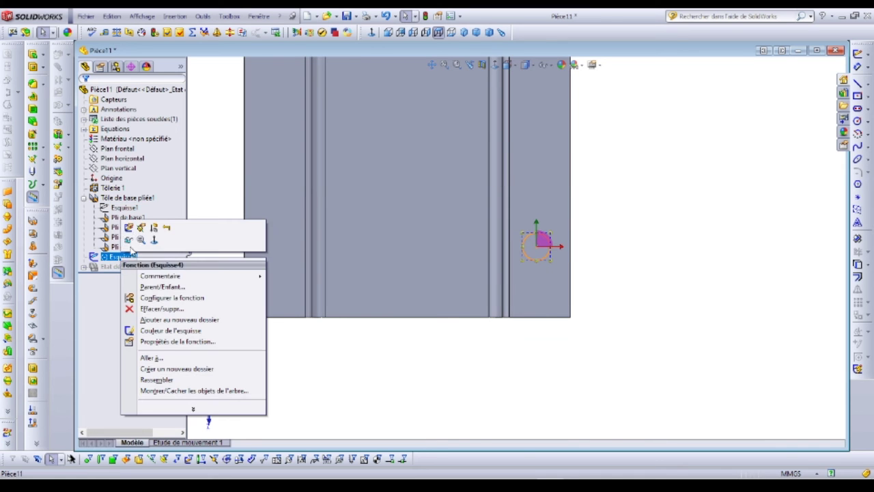
{"action": "left_click", "coordinate": [125, 225]}
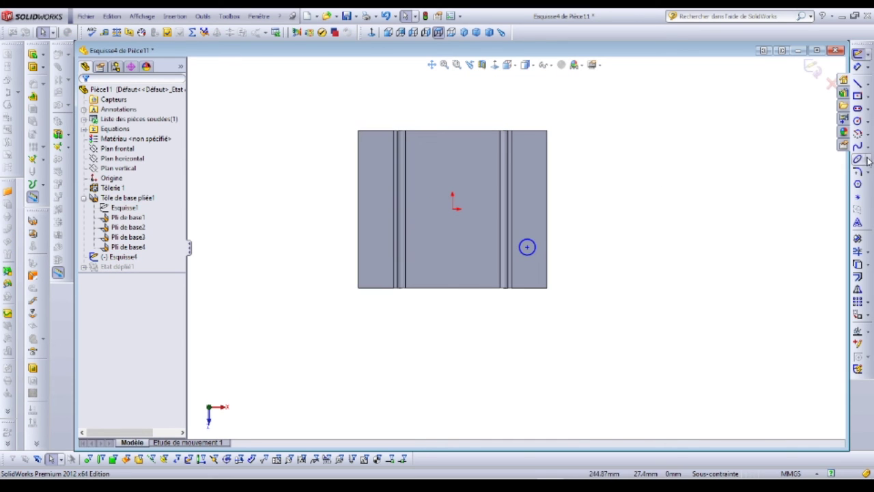
{"action": "left_click", "coordinate": [868, 86]}
{"action": "left_click", "coordinate": [822, 98]}
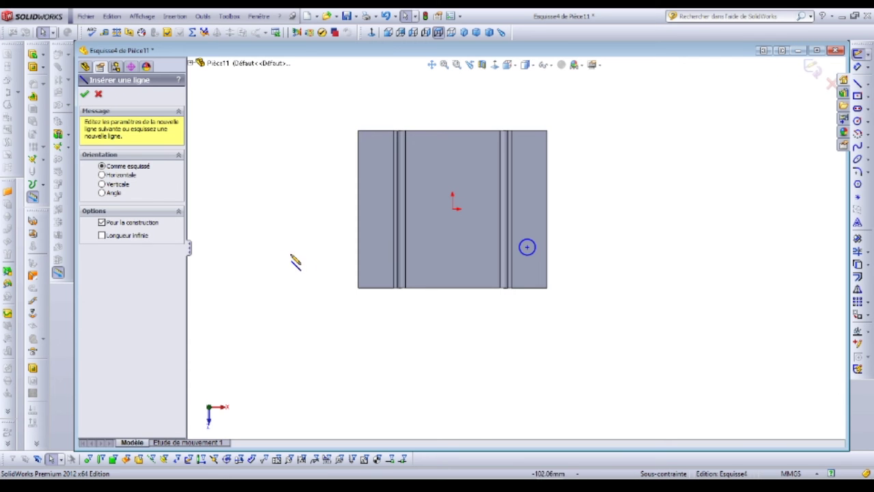
{"action": "left_click", "coordinate": [285, 209]}
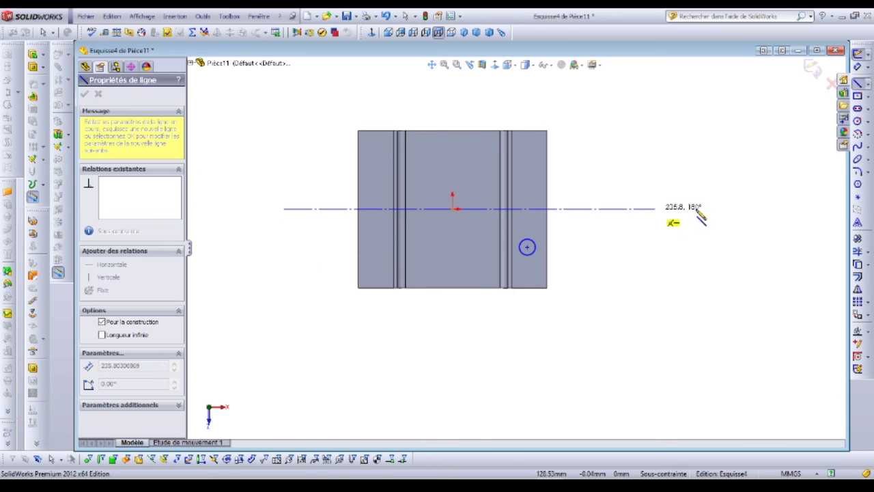
{"action": "left_click", "coordinate": [605, 208]}
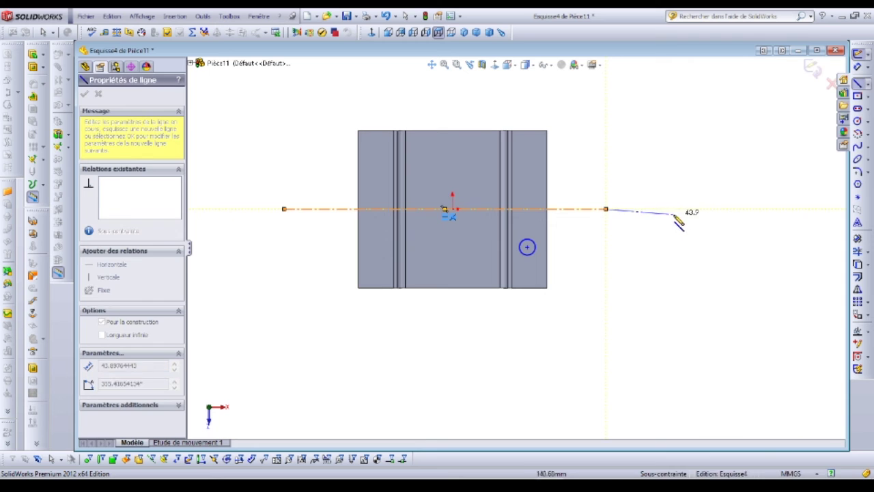
{"action": "key", "text": "Escape"}
Draw a vertical construction line through the origin, extending beyond the plate's upper and lower edges
{"action": "left_click", "coordinate": [868, 86]}
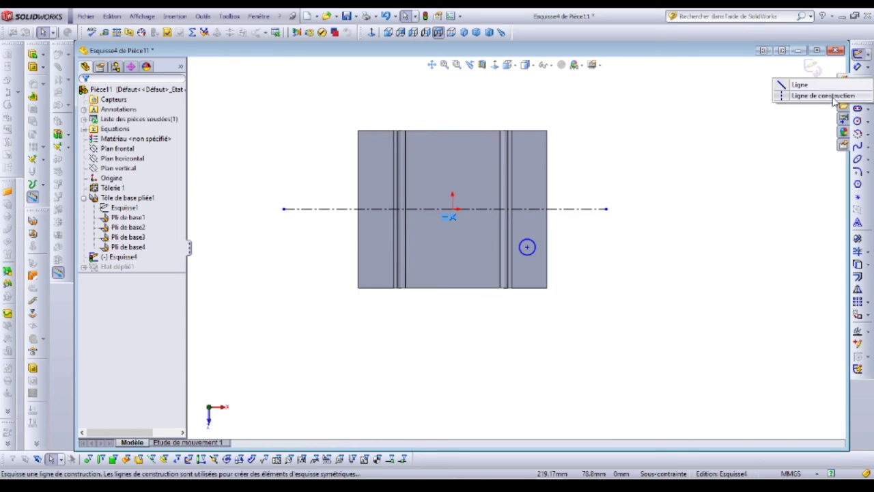
{"action": "left_click", "coordinate": [822, 96]}
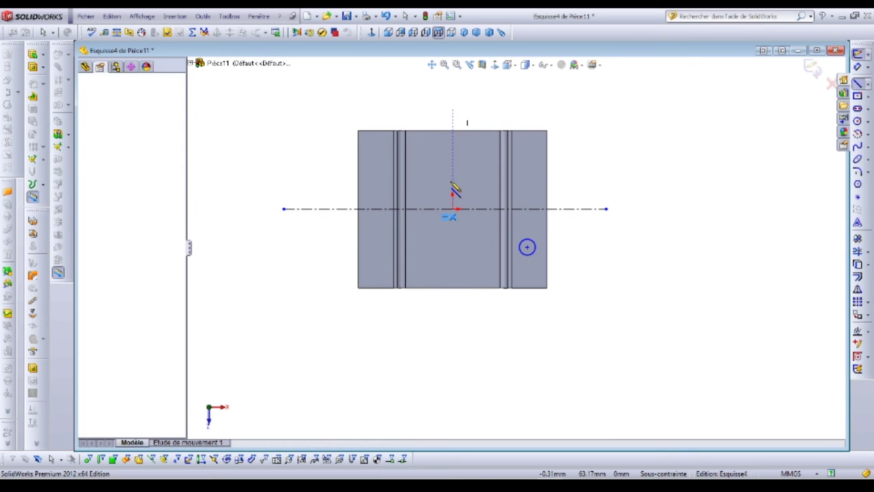
{"action": "left_click", "coordinate": [452, 330]}
{"action": "key", "text": "Escape"}
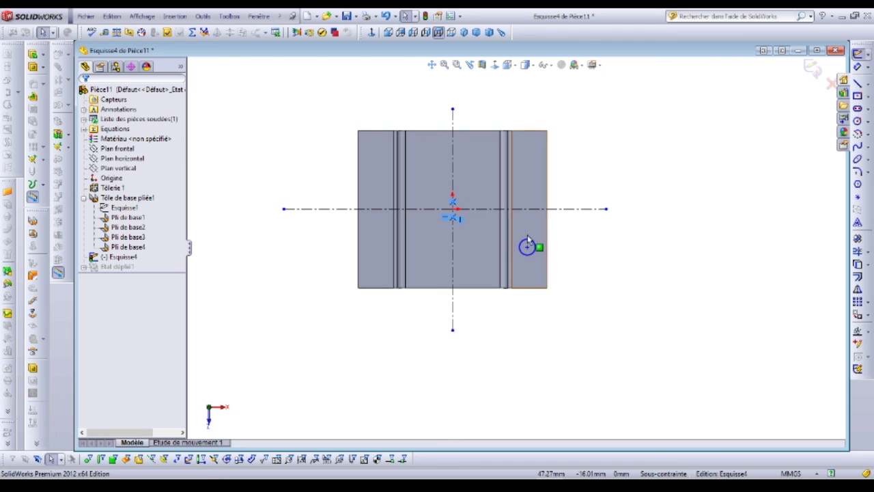
Dimension the circle on the right flange with a diameter of 4.2 mm
{"action": "left_click", "coordinate": [533, 243]}
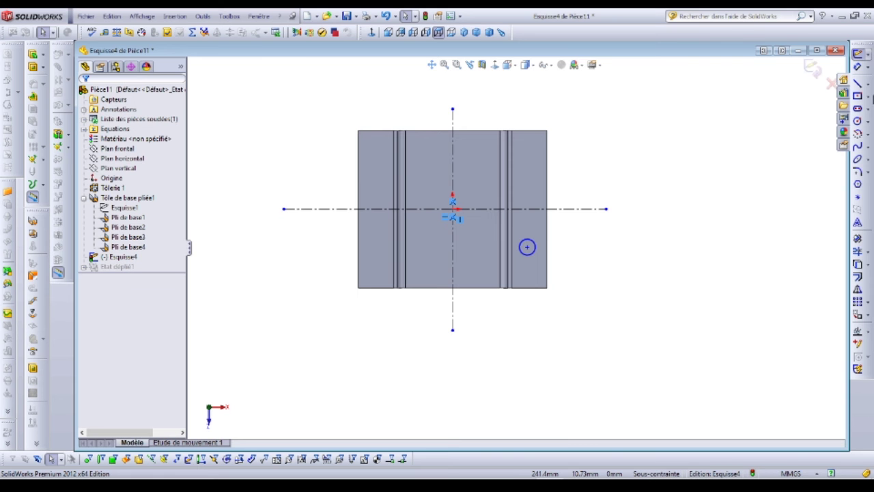
{"action": "left_click", "coordinate": [858, 67]}
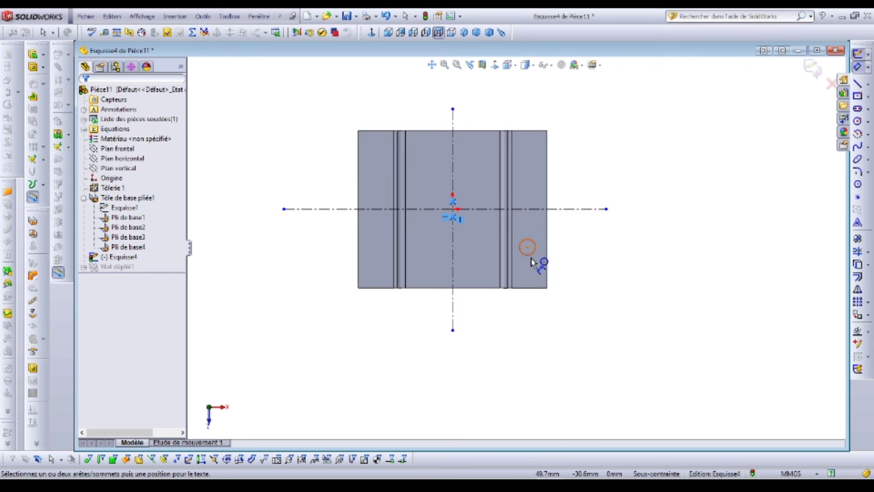
{"action": "left_click", "coordinate": [536, 254]}
{"action": "left_click", "coordinate": [580, 240]}
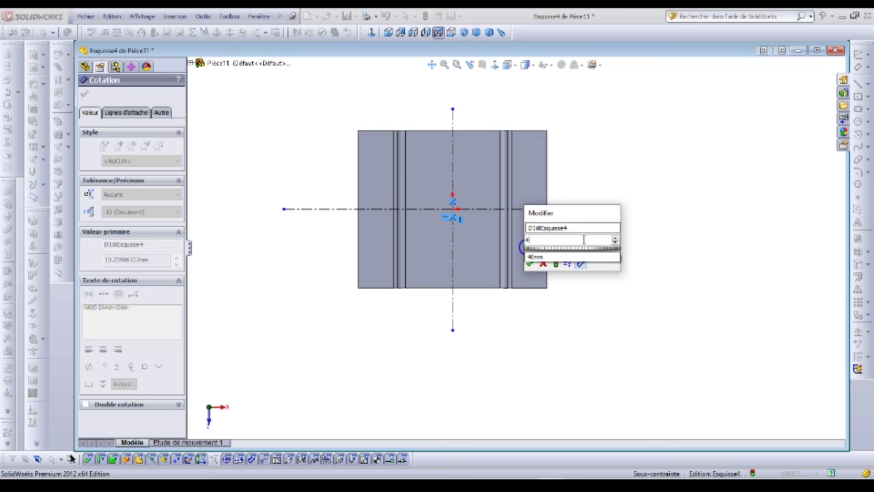
{"action": "type", "text": "4.2"}
{"action": "key", "text": "Return"}
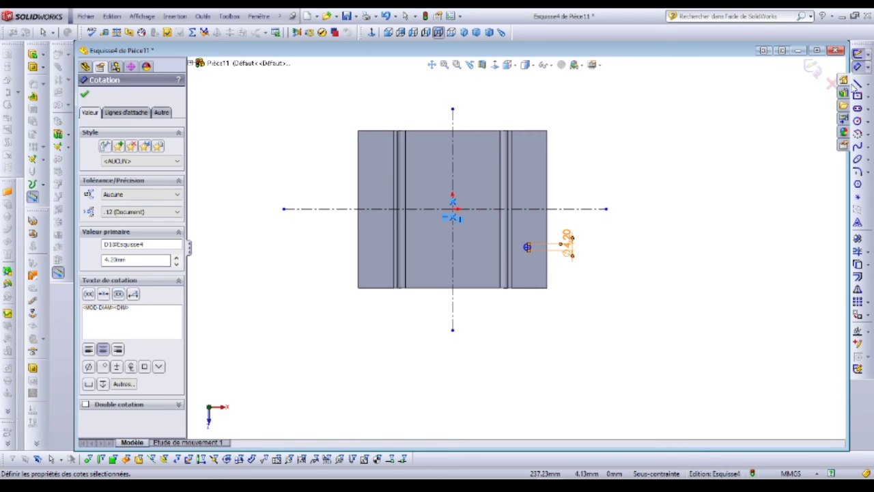
{"action": "key", "text": "Escape"}
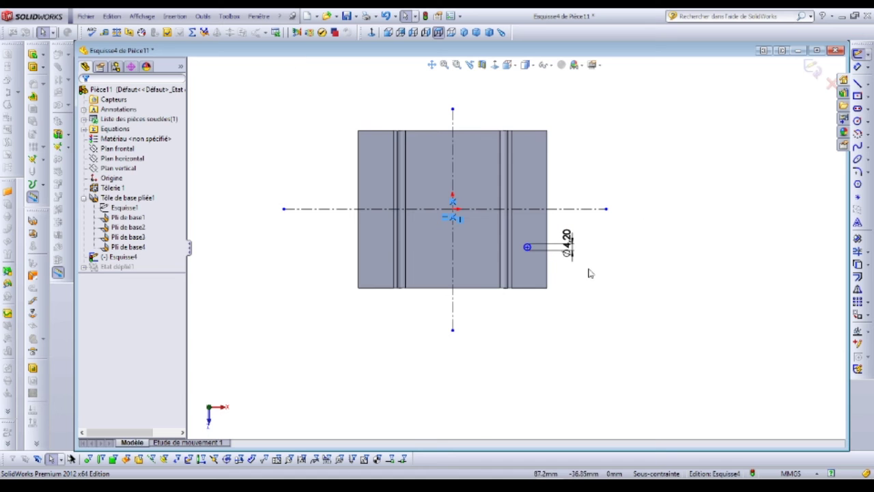
Mirror the 4.2 mm circle onto the left flange about the vertical construction line
{"action": "left_click", "coordinate": [526, 248]}
{"action": "scroll", "coordinate": [529, 256], "scroll_direction": "down", "scroll_amount": 5}
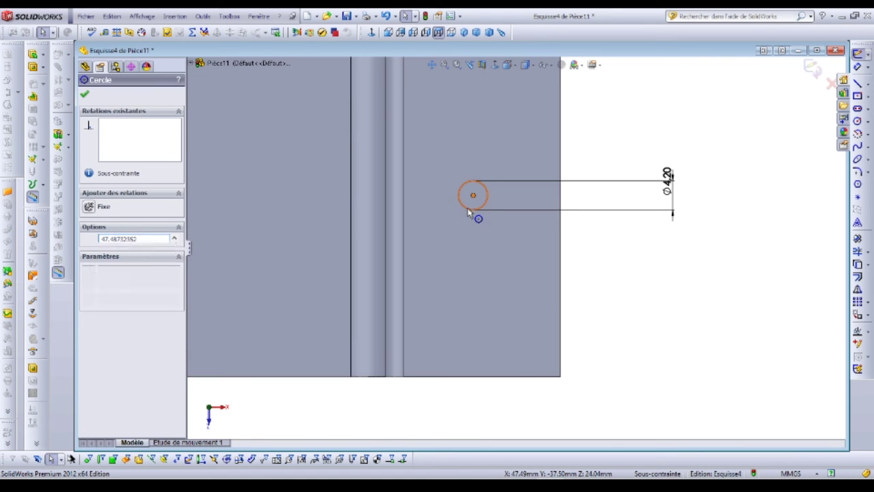
{"action": "scroll", "coordinate": [454, 220], "scroll_direction": "up", "scroll_amount": 5}
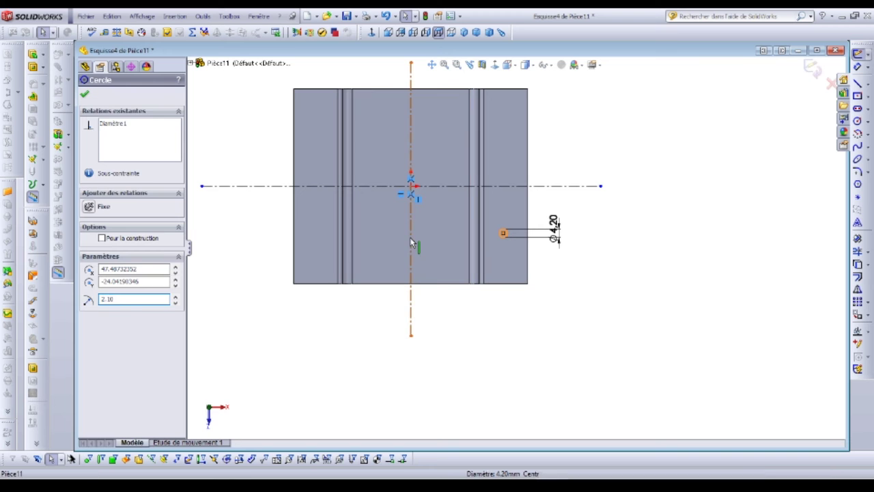
{"action": "left_click", "coordinate": [410, 239], "text": "ctrl"}
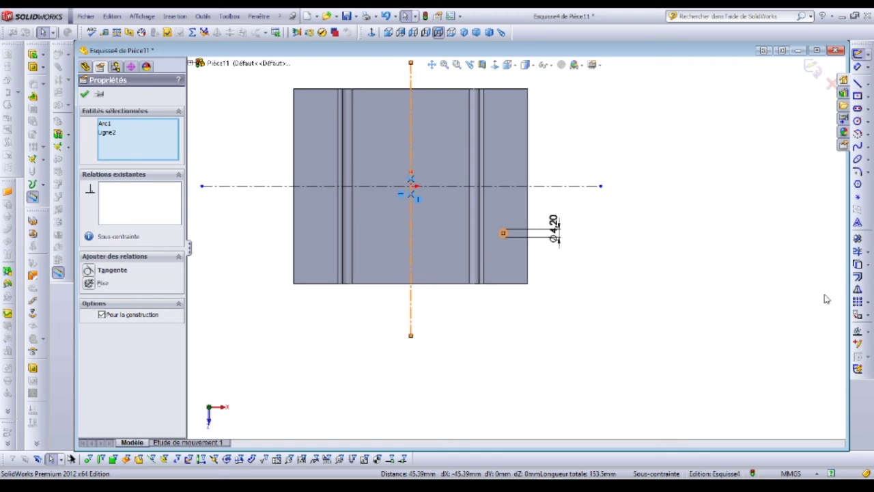
{"action": "left_click", "coordinate": [858, 290]}
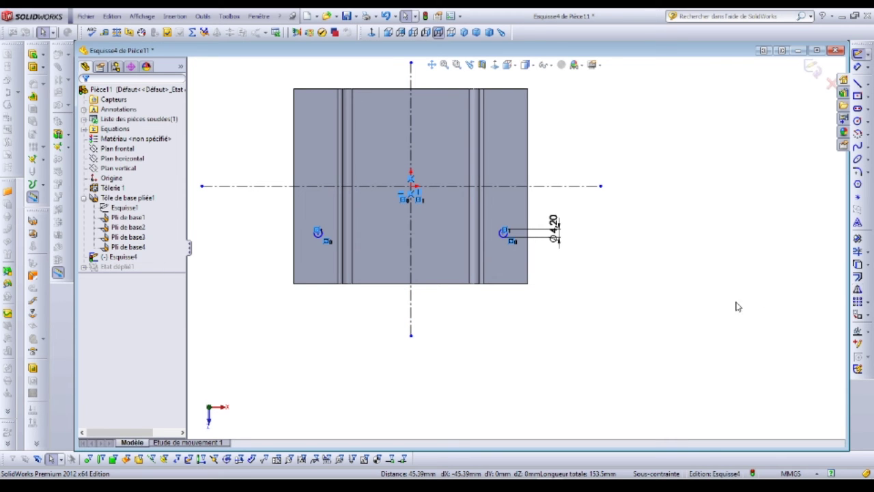
Mirror both lower circles about the horizontal construction line to complete the four-hole pattern
{"action": "left_click", "coordinate": [505, 239]}
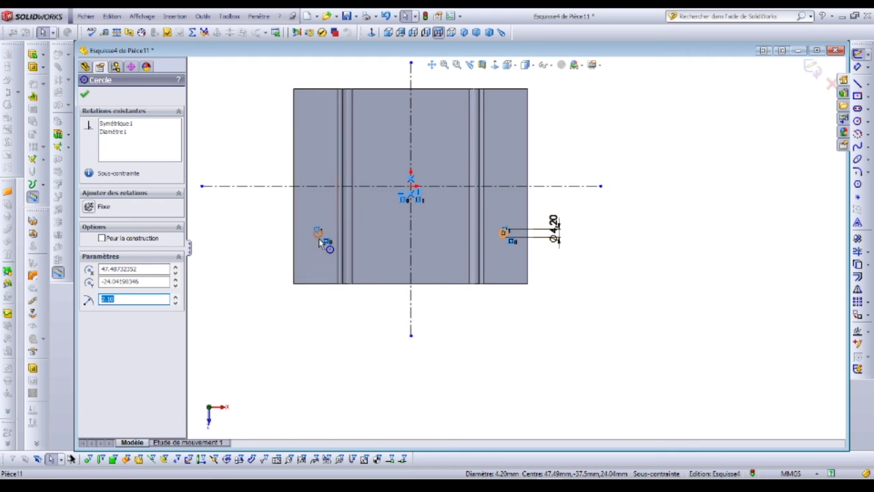
{"action": "left_click", "coordinate": [320, 238], "text": "ctrl"}
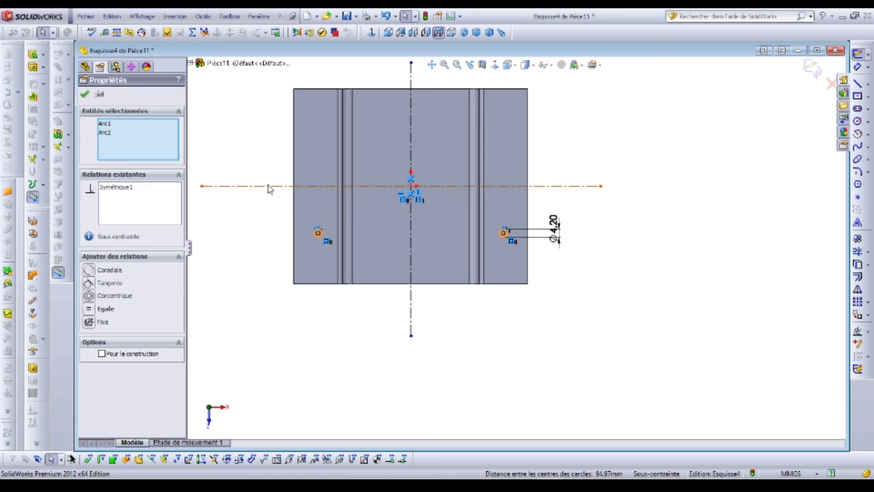
{"action": "left_click", "coordinate": [322, 186], "text": "ctrl"}
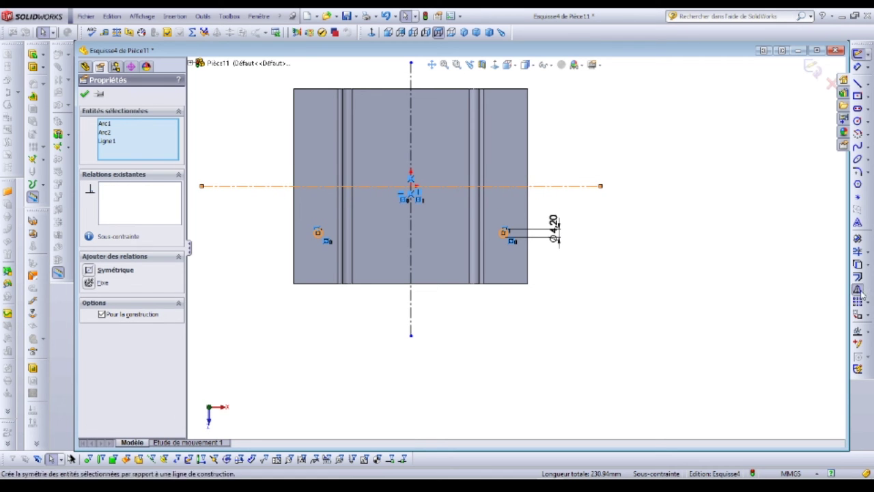
{"action": "key", "text": "Escape"}
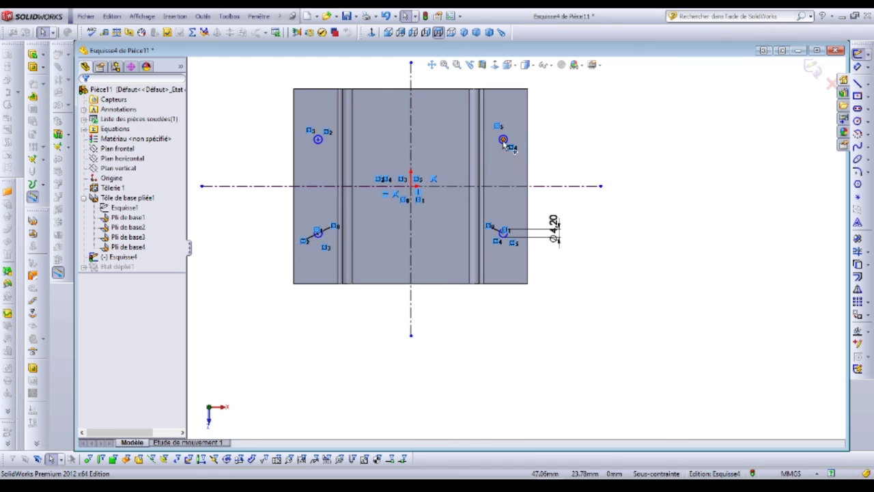
Move the upper right circle slightly outward to test the symmetry, and check the hole spacing in the PDF drawing
{"action": "mouse_move", "coordinate": [503, 137]}
{"action": "left_mouse_down"}
{"action": "mouse_move", "coordinate": [563, 113]}
{"action": "mouse_move", "coordinate": [518, 99]}
{"action": "mouse_move", "coordinate": [507, 135]}
{"action": "left_mouse_up"}
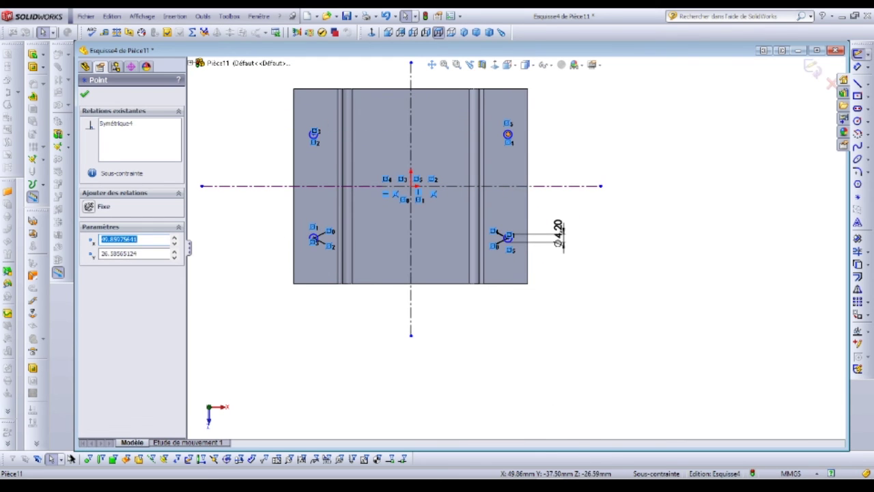
{"action": "key", "text": "alt+Tab"}
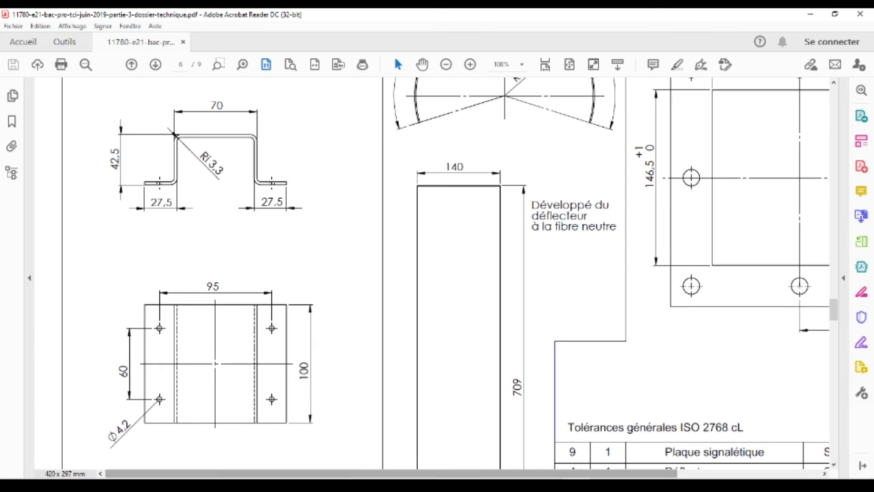
{"action": "key", "text": "alt+Tab"}
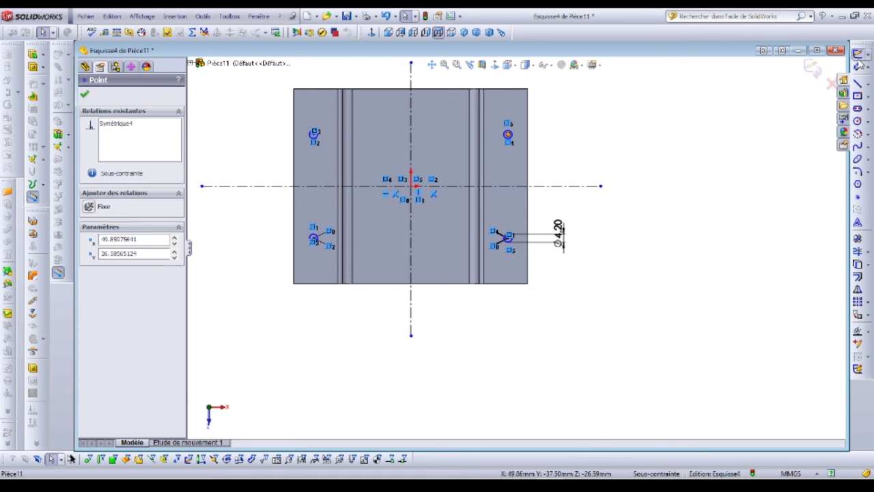
Dimension the horizontal distance between the centres of the two upper circles and set it to 95 mm
{"action": "left_click", "coordinate": [858, 56]}
{"action": "left_click", "coordinate": [311, 139]}
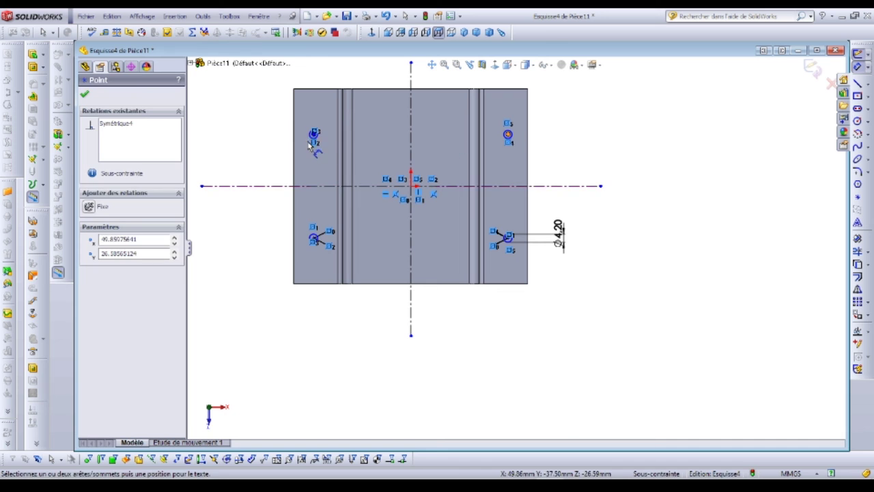
{"action": "scroll", "coordinate": [327, 150], "scroll_direction": "up", "scroll_amount": 4}
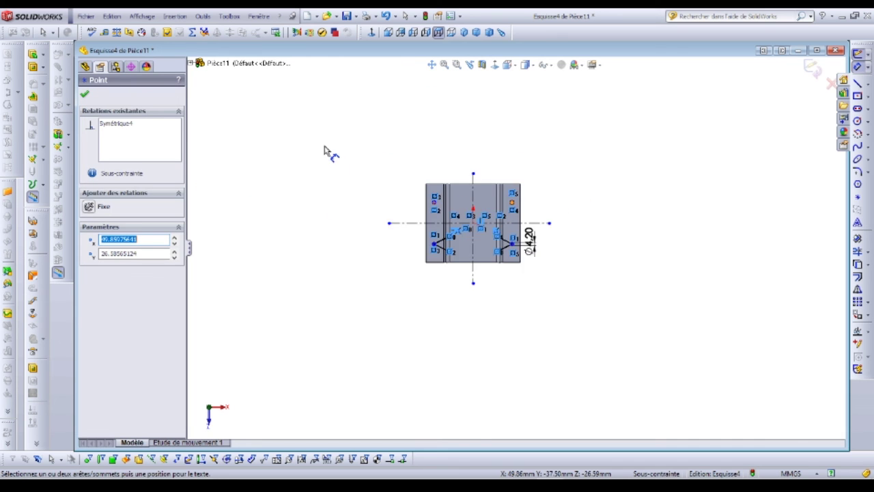
{"action": "scroll", "coordinate": [335, 147], "scroll_direction": "down", "scroll_amount": 6}
{"action": "scroll", "coordinate": [821, 339], "scroll_direction": "down", "scroll_amount": 3}
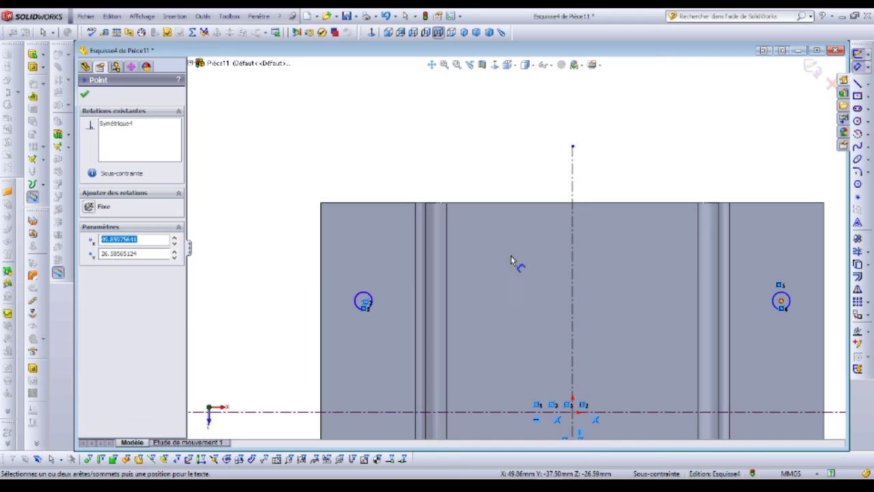
{"action": "scroll", "coordinate": [510, 255], "scroll_direction": "down", "scroll_amount": 8}
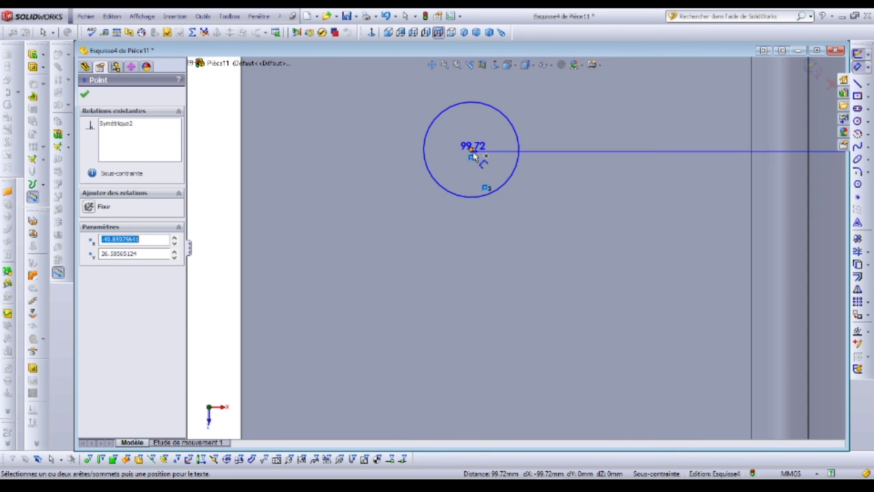
{"action": "scroll", "coordinate": [681, 171], "scroll_direction": "up", "scroll_amount": 10}
{"action": "scroll", "coordinate": [679, 161], "scroll_direction": "up", "scroll_amount": 2}
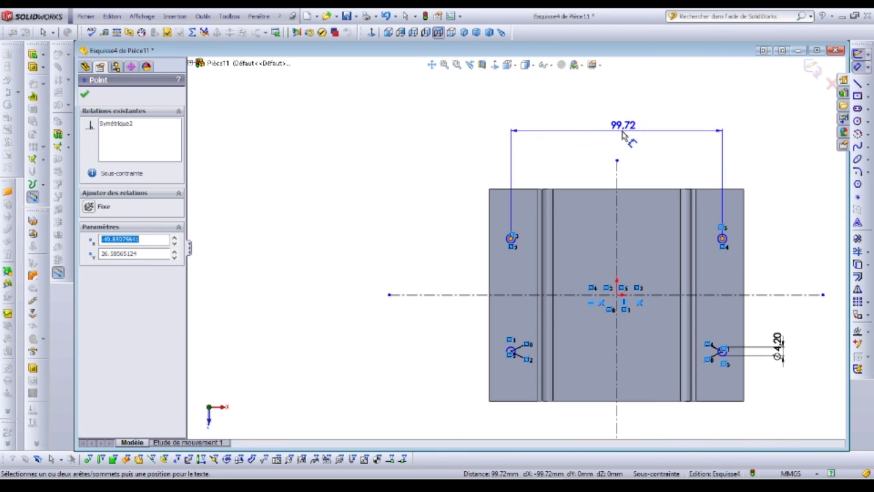
{"action": "double_click", "coordinate": [648, 131]}
{"action": "type", "text": "6"}
{"action": "key", "text": "BackSpace"}
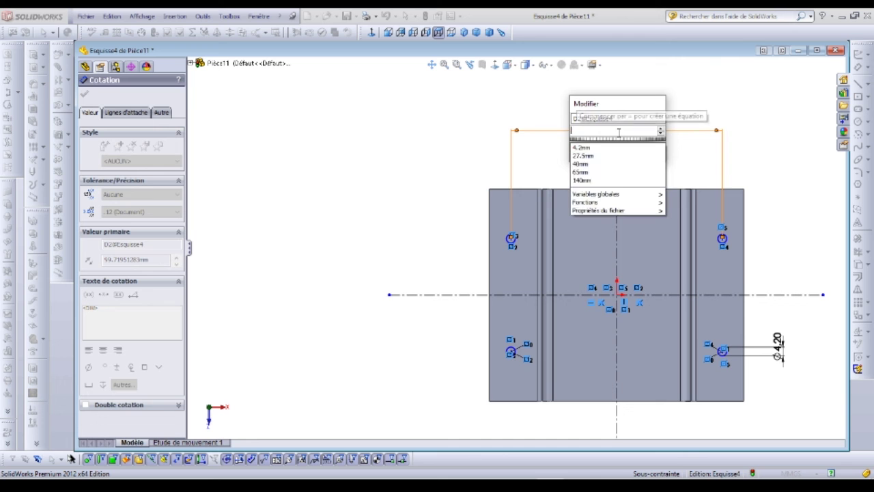
{"action": "type", "text": "95"}
{"action": "key", "text": "Return"}
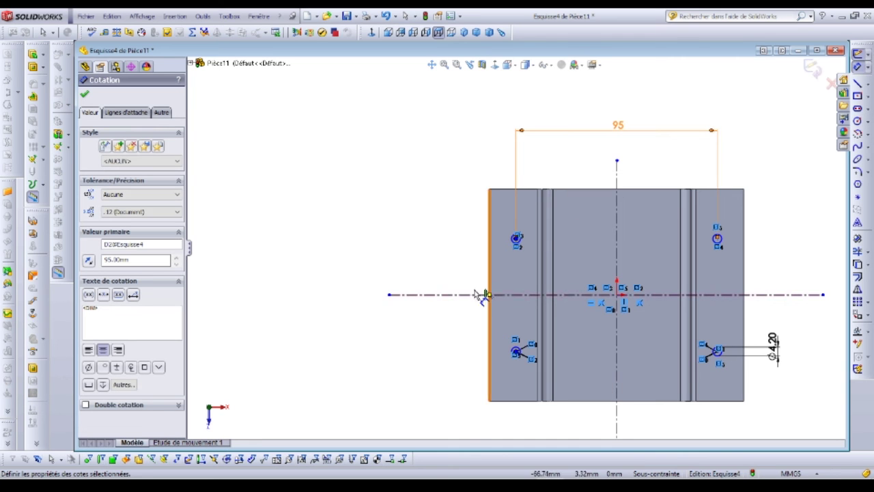
Dimension the vertical distance between the centres of the two left circles and set it to 40 mm
{"action": "scroll", "coordinate": [540, 321], "scroll_direction": "down", "scroll_amount": 4}
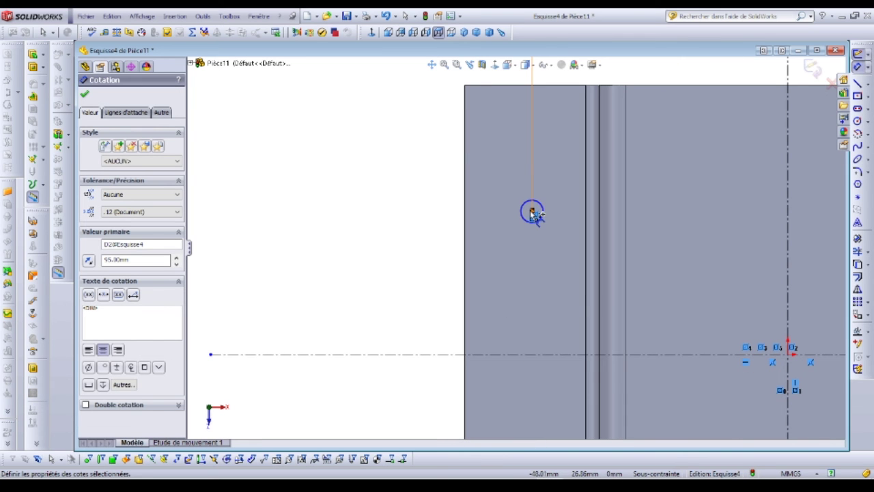
{"action": "left_click", "coordinate": [386, 225]}
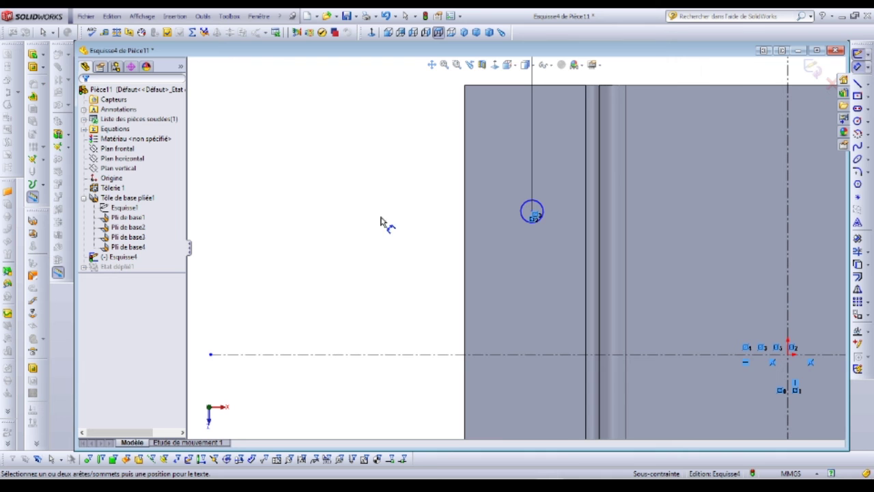
{"action": "left_click", "coordinate": [532, 214]}
{"action": "scroll", "coordinate": [517, 267], "scroll_direction": "up", "scroll_amount": 4}
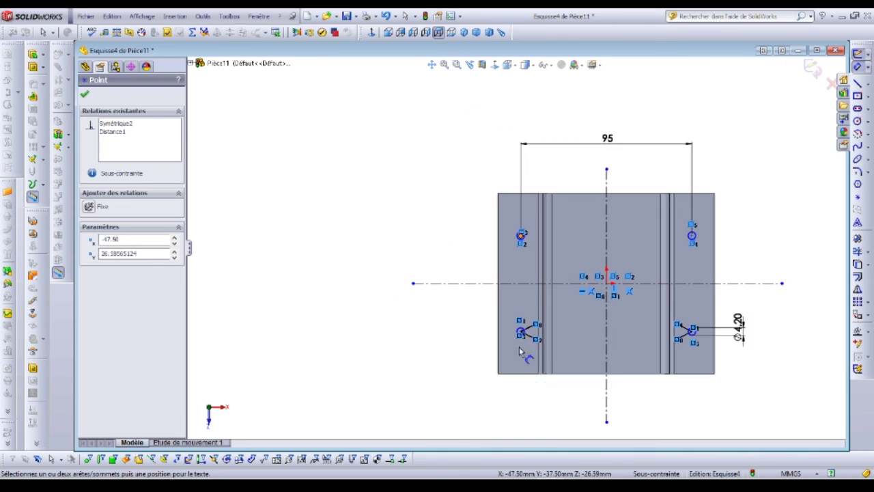
{"action": "scroll", "coordinate": [517, 323], "scroll_direction": "down", "scroll_amount": 3}
{"action": "scroll", "coordinate": [504, 171], "scroll_direction": "down", "scroll_amount": 4}
{"action": "scroll", "coordinate": [508, 185], "scroll_direction": "up", "scroll_amount": 4}
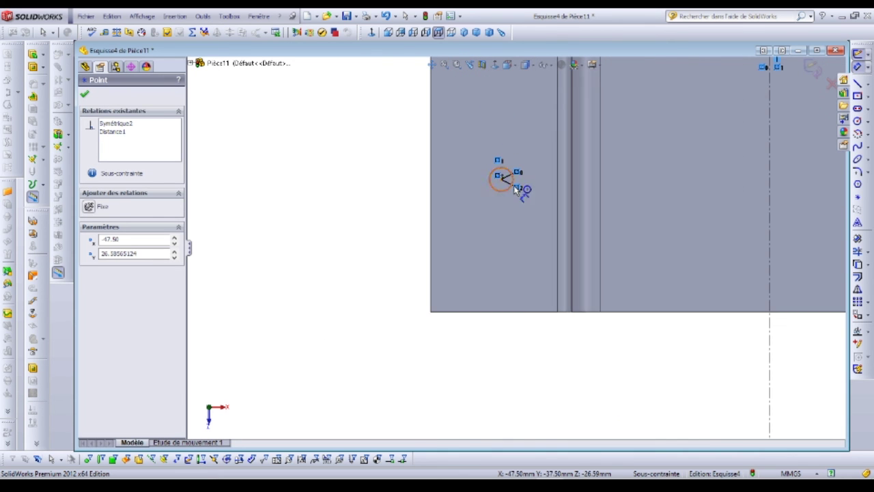
{"action": "left_click", "coordinate": [501, 179]}
{"action": "scroll", "coordinate": [341, 122], "scroll_direction": "up", "scroll_amount": 3}
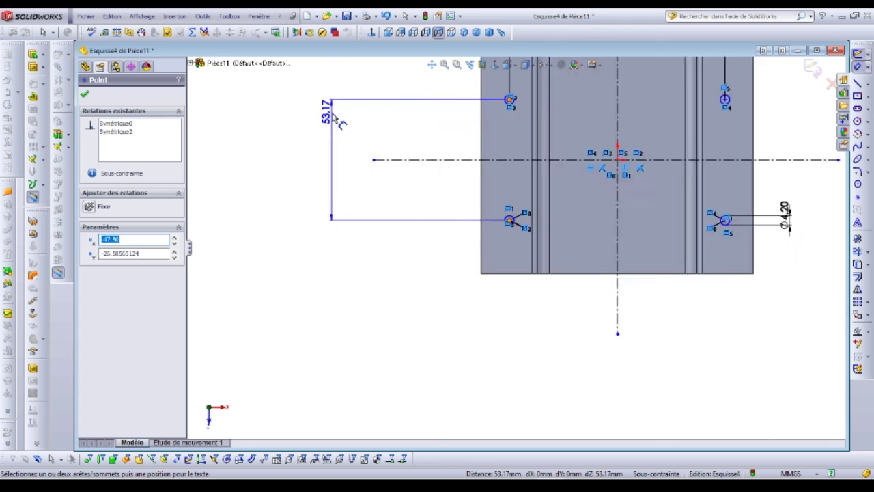
{"action": "left_click", "coordinate": [381, 173]}
{"action": "type", "text": "40"}
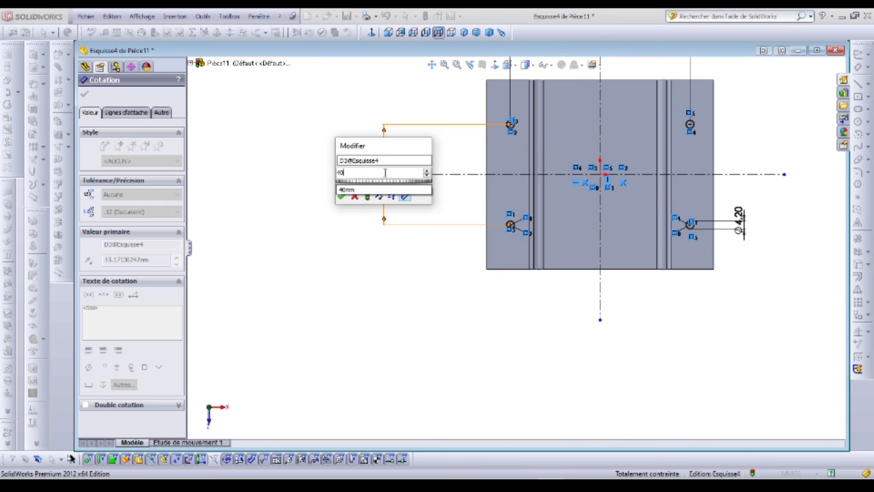
{"action": "key", "text": "Return"}
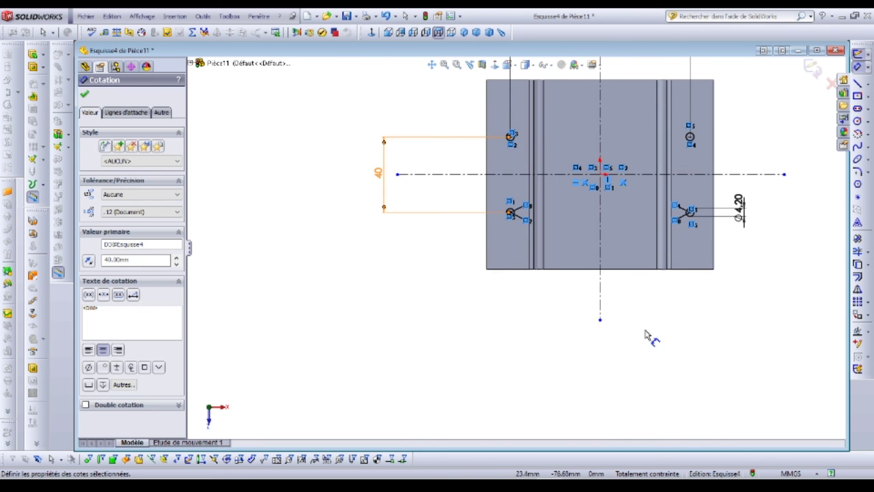
Check the vertical hole spacing in the PDF drawing and set the dimension between the two left circles to 60 mm
{"action": "key", "text": "alt+Tab"}
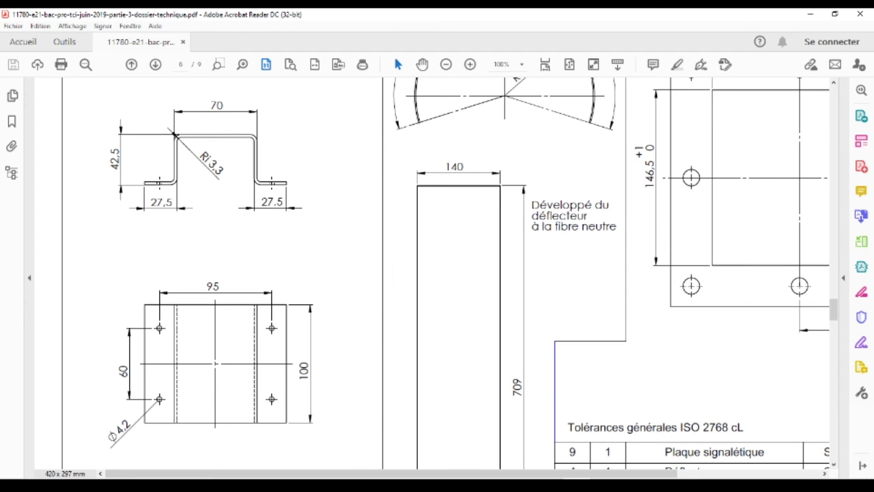
{"action": "key", "text": "alt+Tab"}
{"action": "double_click", "coordinate": [383, 174]}
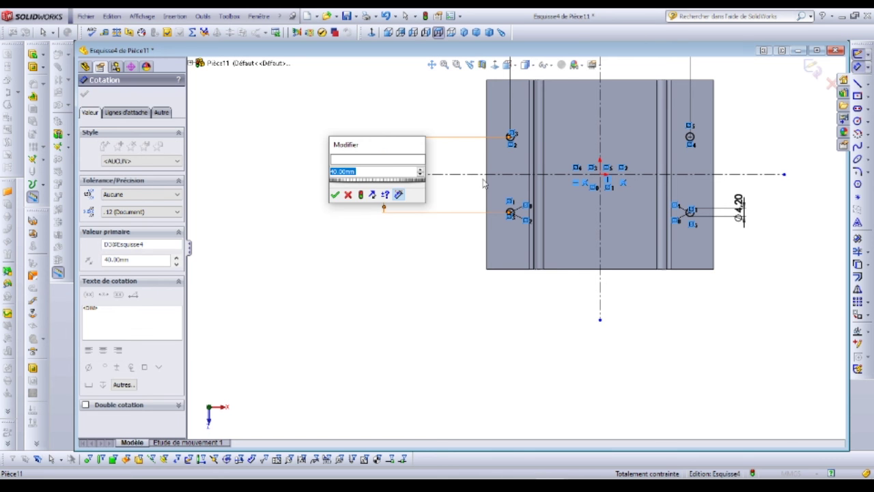
{"action": "type", "text": "60"}
{"action": "key", "text": "Return"}
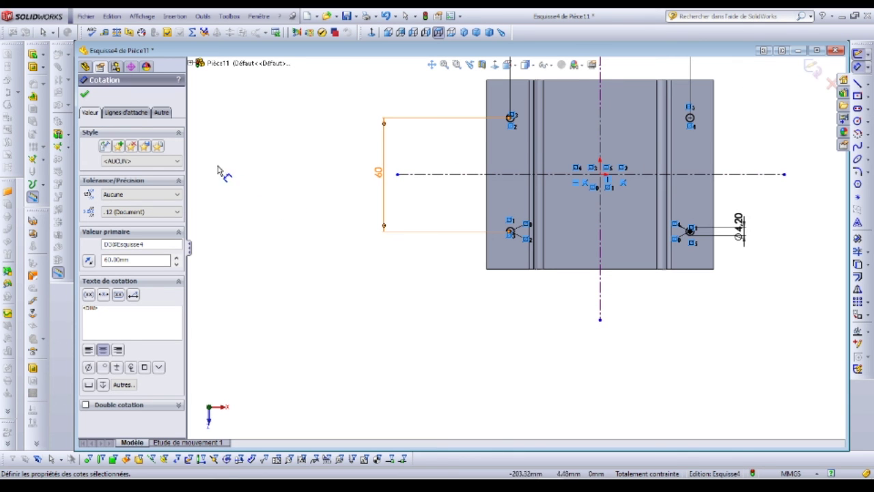
Cut the four sketched circles through the flanges with an extruded cut, changing the end condition from Borgne
{"action": "left_click", "coordinate": [33, 69]}
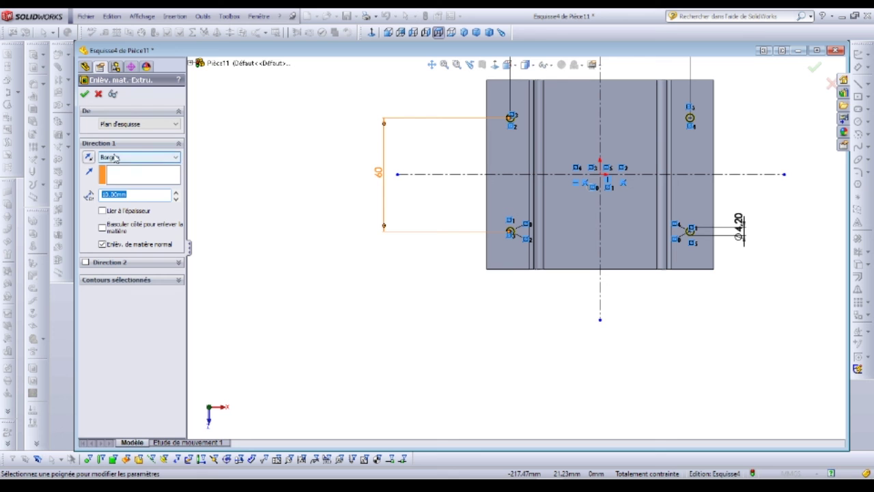
{"action": "left_click", "coordinate": [137, 157]}
{"action": "left_click", "coordinate": [120, 170]}
{"action": "left_click", "coordinate": [84, 93]}
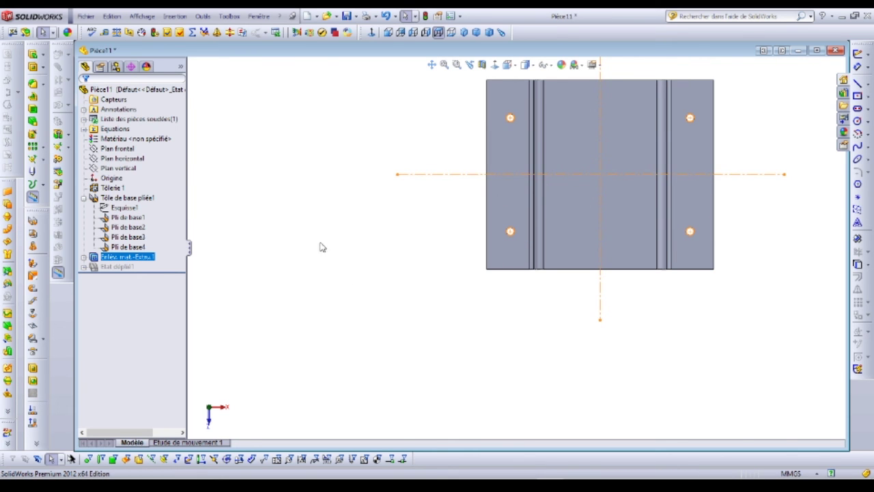
Collapse the base flange feature in the tree and unsuppress Etat déplié1 to view the part unfolded
{"action": "left_click", "coordinate": [290, 205]}
{"action": "left_click", "coordinate": [83, 198]}
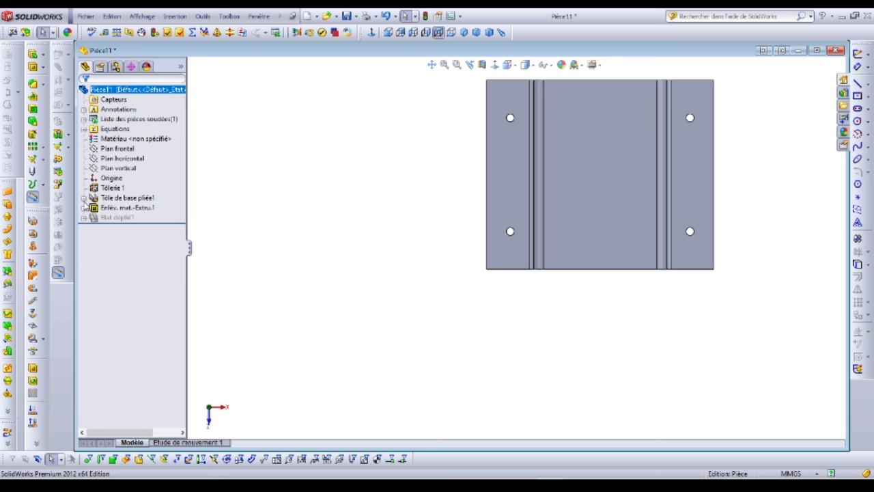
{"action": "right_click", "coordinate": [112, 218]}
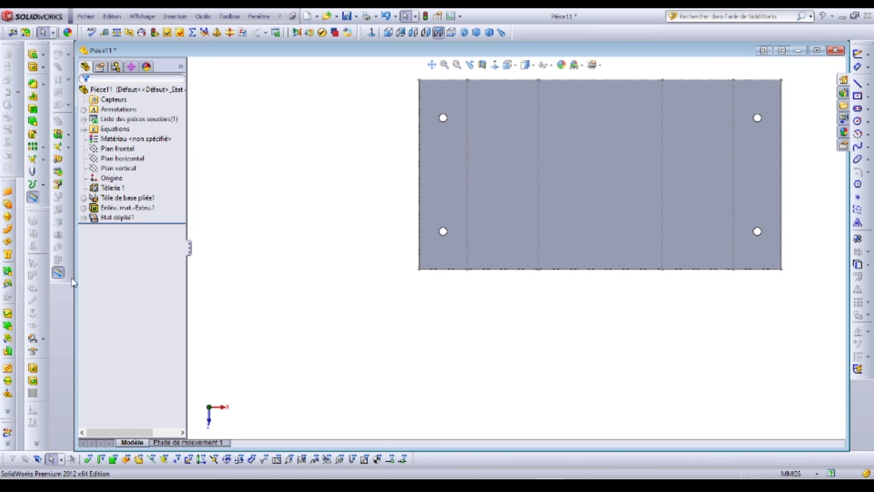
Suppress Etat déplié1 to return the part to its folded form, and inspect it in a 3D view
{"action": "right_click", "coordinate": [114, 217]}
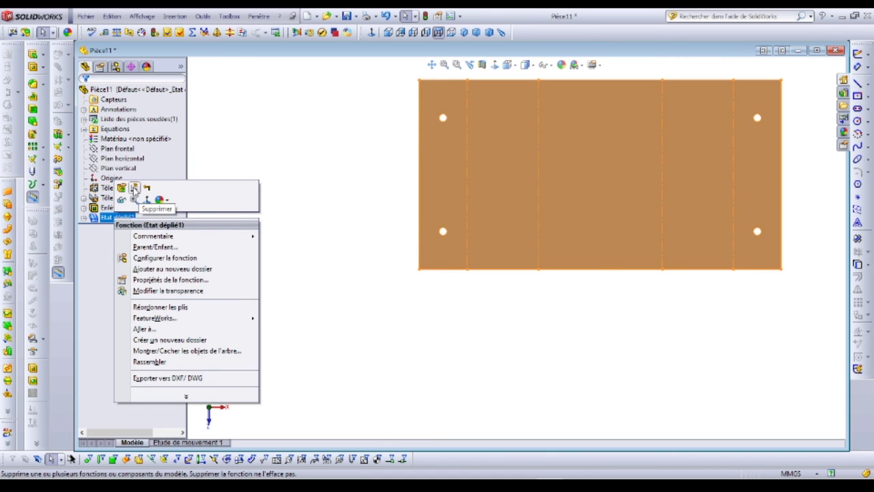
{"action": "left_click", "coordinate": [134, 193]}
{"action": "middle_click_drag", "start_coordinate": [464, 328], "coordinate": [598, 235]}
{"action": "key", "text": "f"}
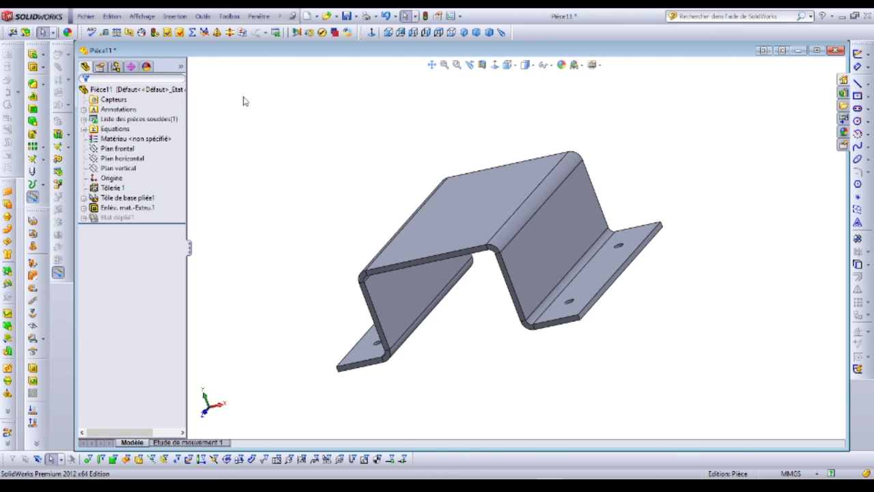
{"action": "key", "text": "z"}
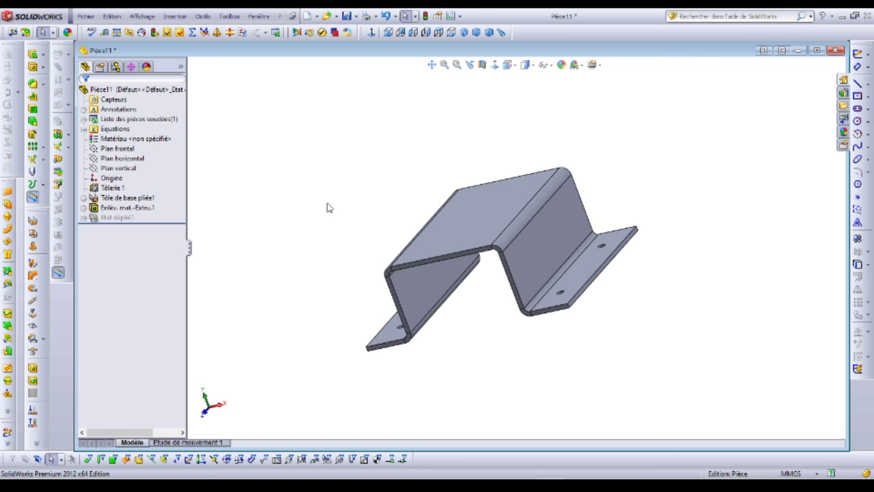
{"action": "middle_click_drag", "start_coordinate": [345, 209], "coordinate": [356, 226]}
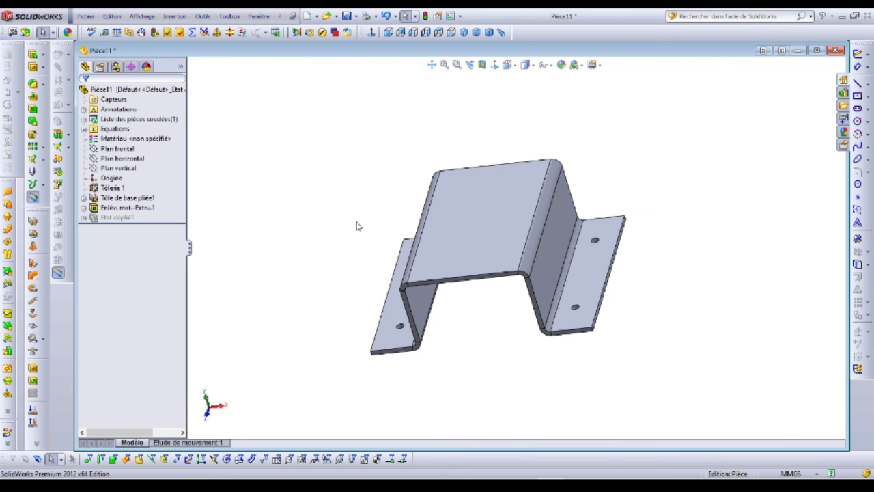
Save the part as "Plaque signalétique" in the Raccord aspiration 2019 folder
{"action": "left_click", "coordinate": [348, 18]}
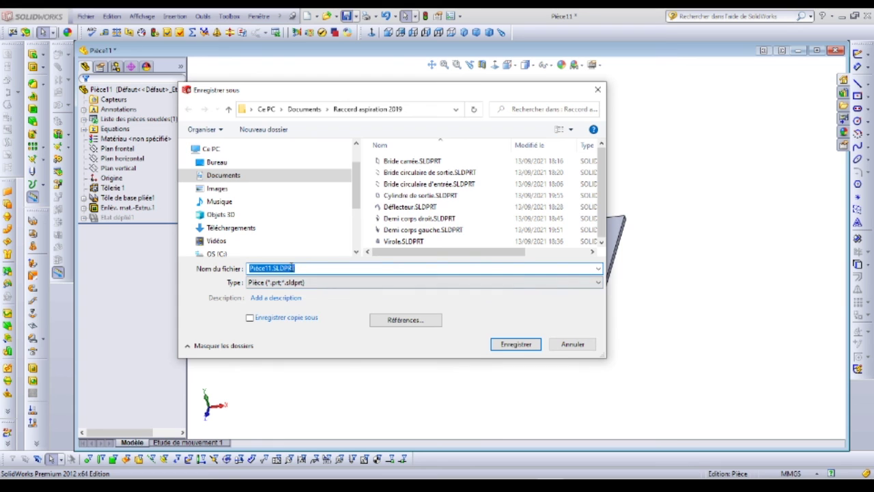
{"action": "type", "text": "P"}
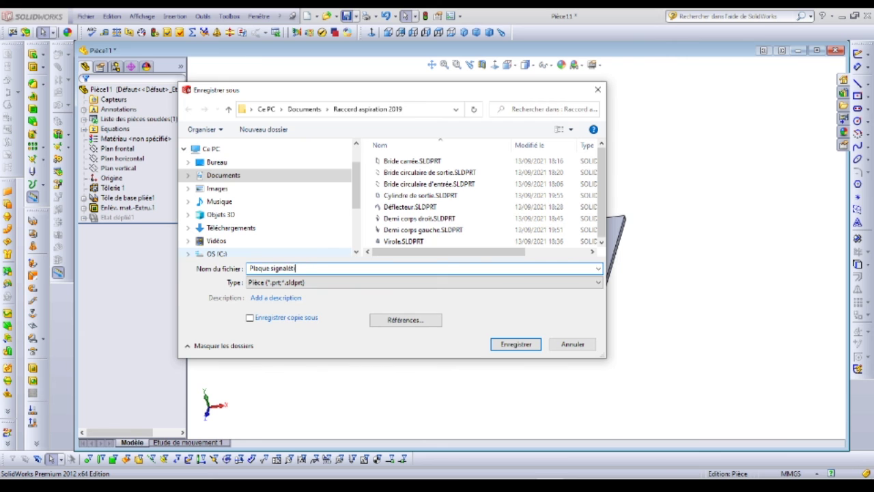
{"action": "type", "text": "laque signalétique"}
{"action": "key", "text": "Return"}
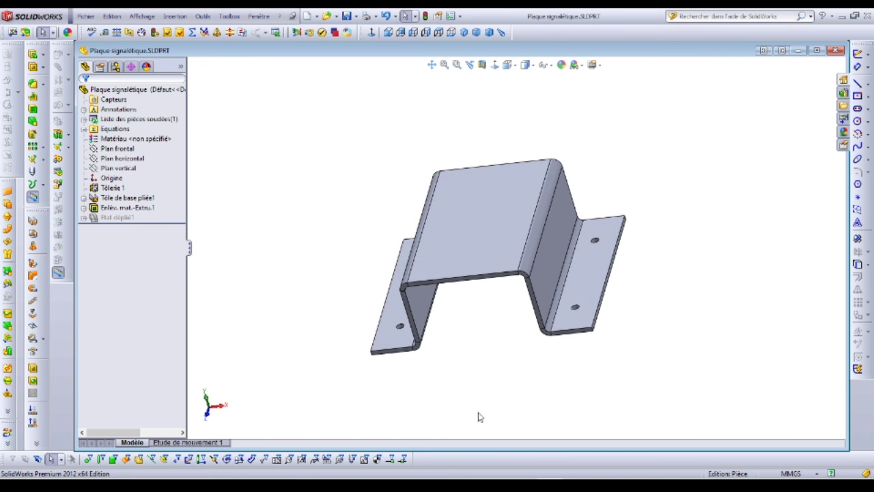